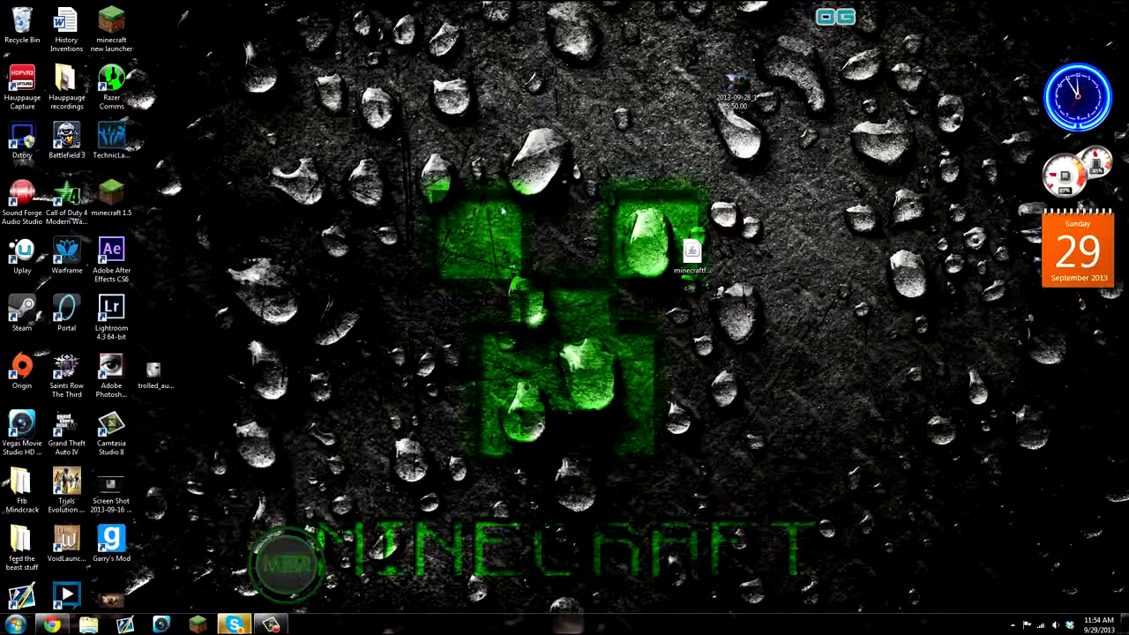
pyautogui.rightClick(517, 156)
pyautogui.click(589, 126)
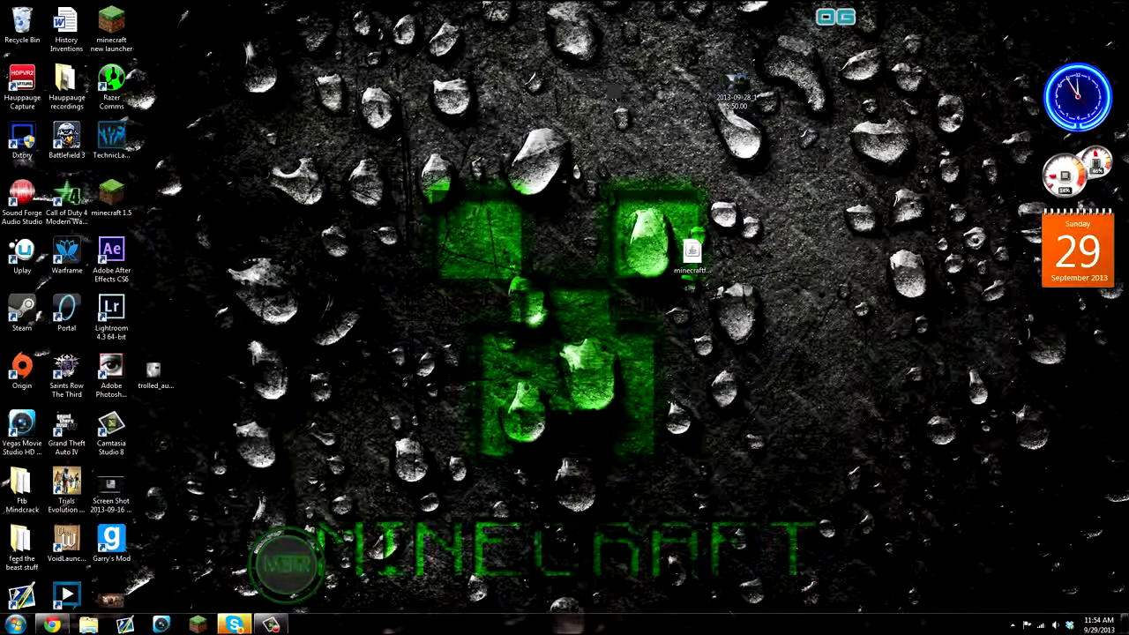
# Step: Open the 2013-09-28_15.50.00 Minecraft screenshot from the desktop and look it over up close
pyautogui.doubleClick(740, 88)
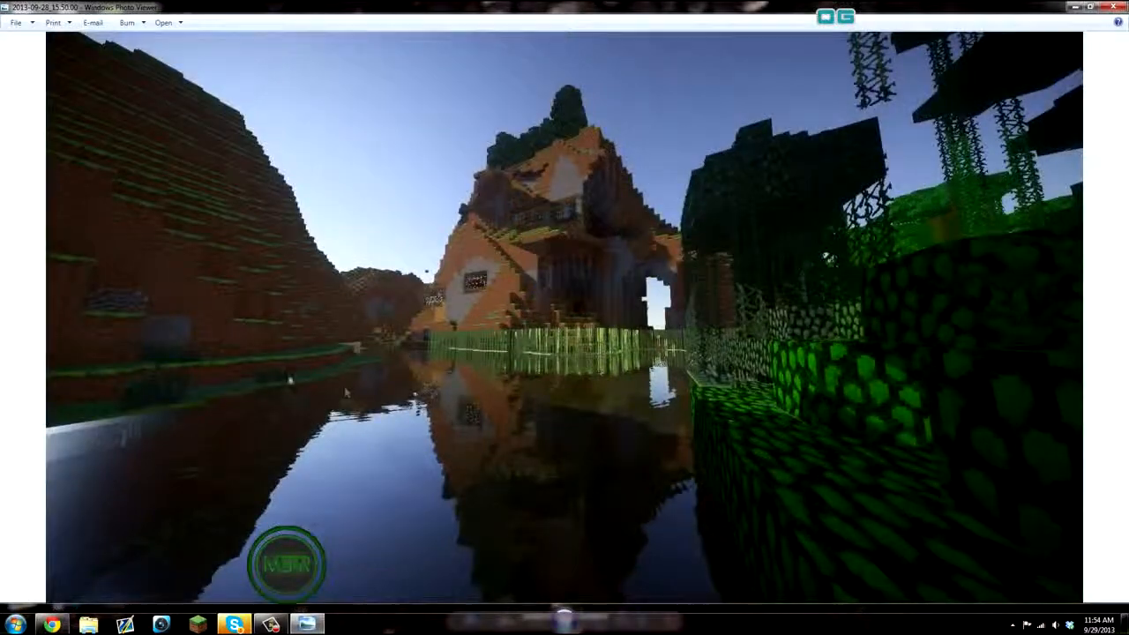
pyautogui.scroll(5, 591, 298)
pyautogui.scroll(-5, 601, 428)
pyautogui.scroll(6, 583, 426)
pyautogui.scroll(-6, 583, 427)
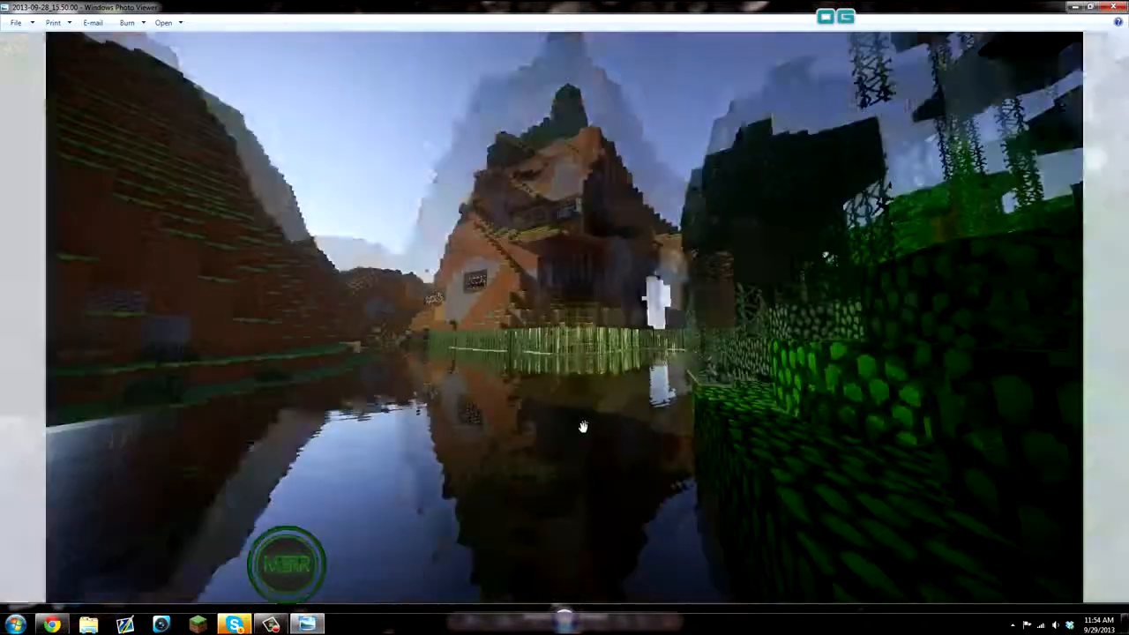
# Step: Switch to Skype to check its notification, and return to the opened Minecraft picture
pyautogui.rightClick(234, 625)
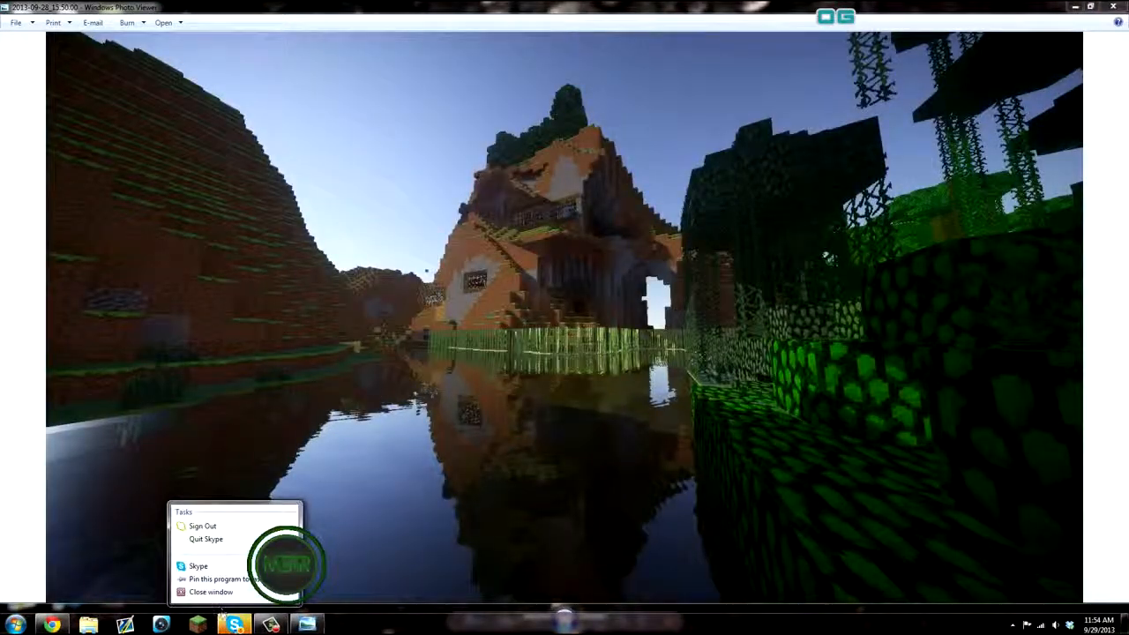
pyautogui.click(221, 613)
pyautogui.moveTo(234, 625)
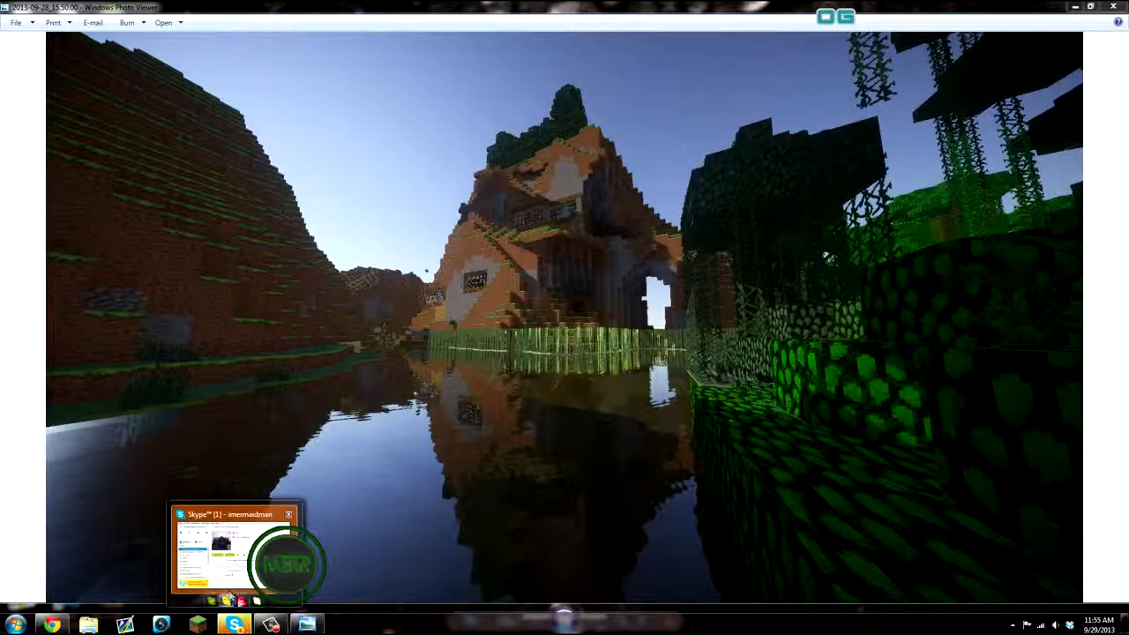
pyautogui.click(233, 551)
pyautogui.click(652, 370)
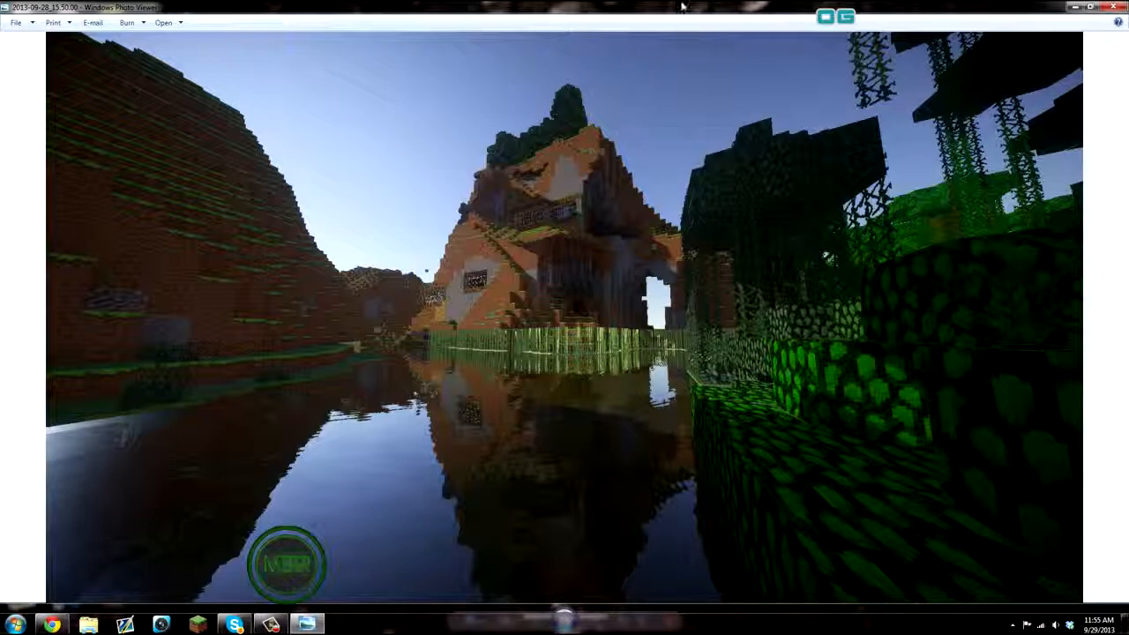
# Step: Inspect the house in the Minecraft picture up close, and close the picture
pyautogui.scroll(10, 628, 210)
pyautogui.scroll(-6, 637, 212)
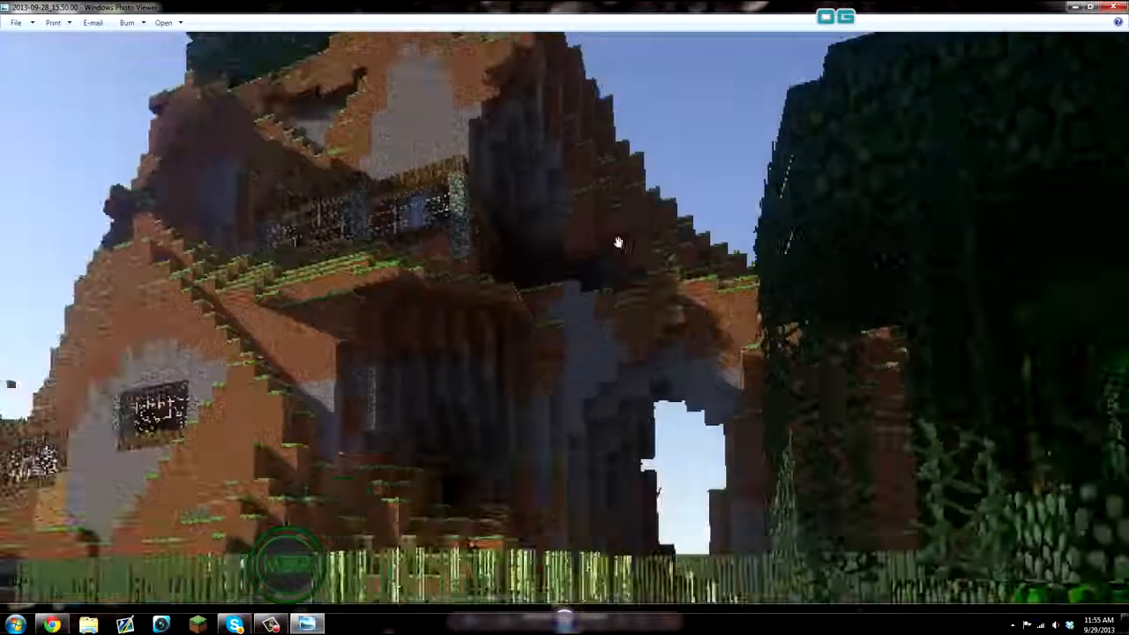
pyautogui.scroll(-4, 639, 250)
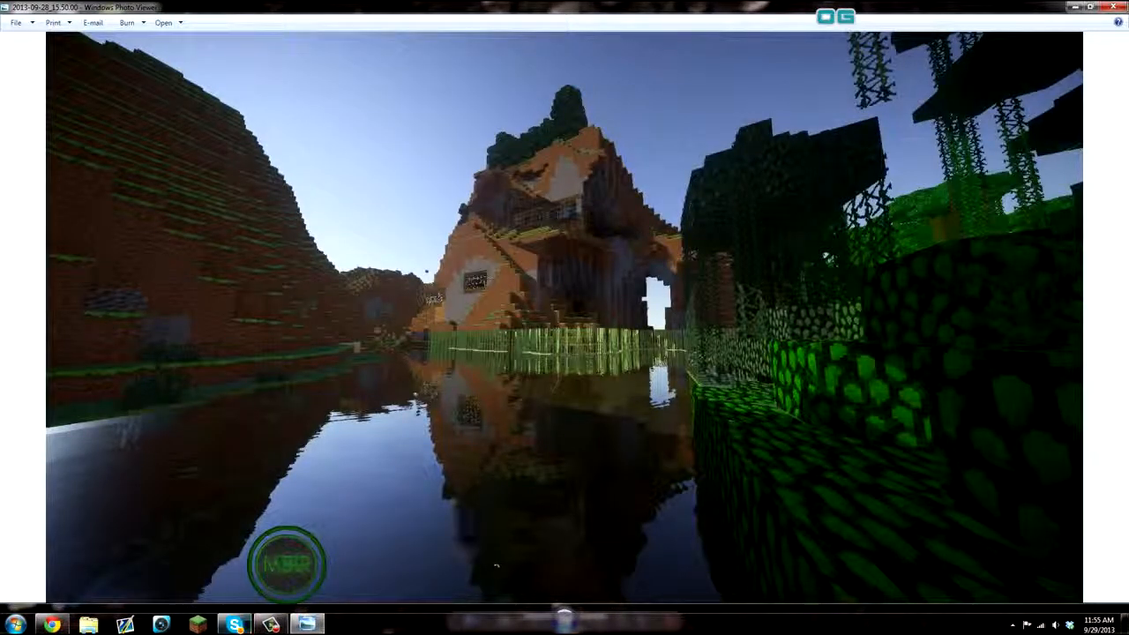
pyautogui.click(1117, 8)
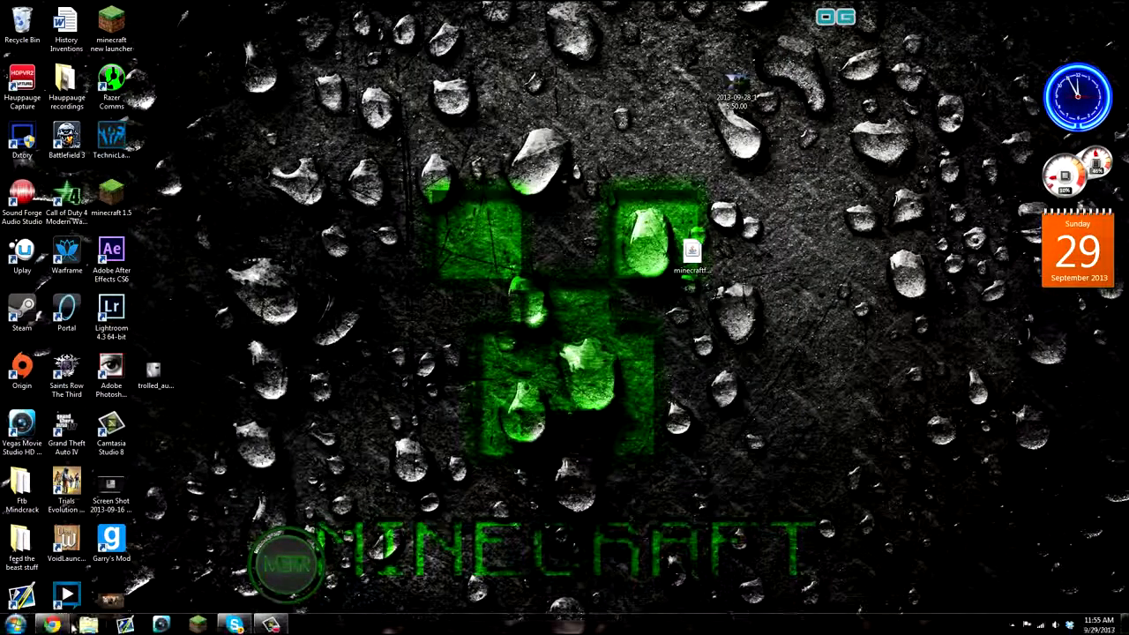
# Step: Launch CINEMA 4D from the Cinema 4d studio r12 folder in the Videos library
pyautogui.click(87, 625)
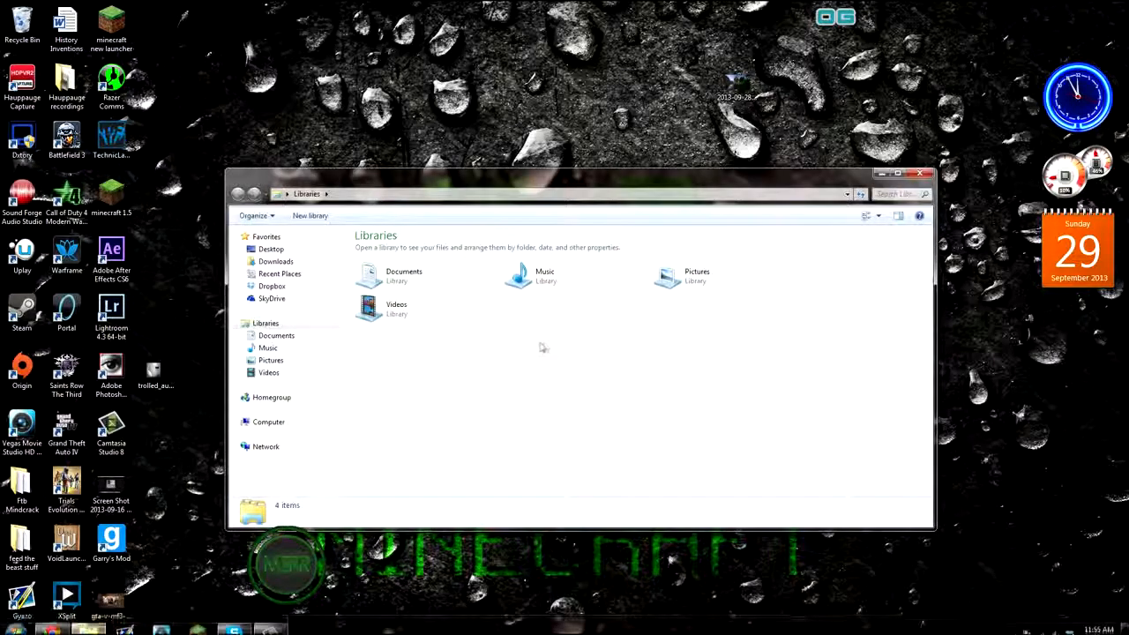
pyautogui.click(269, 372)
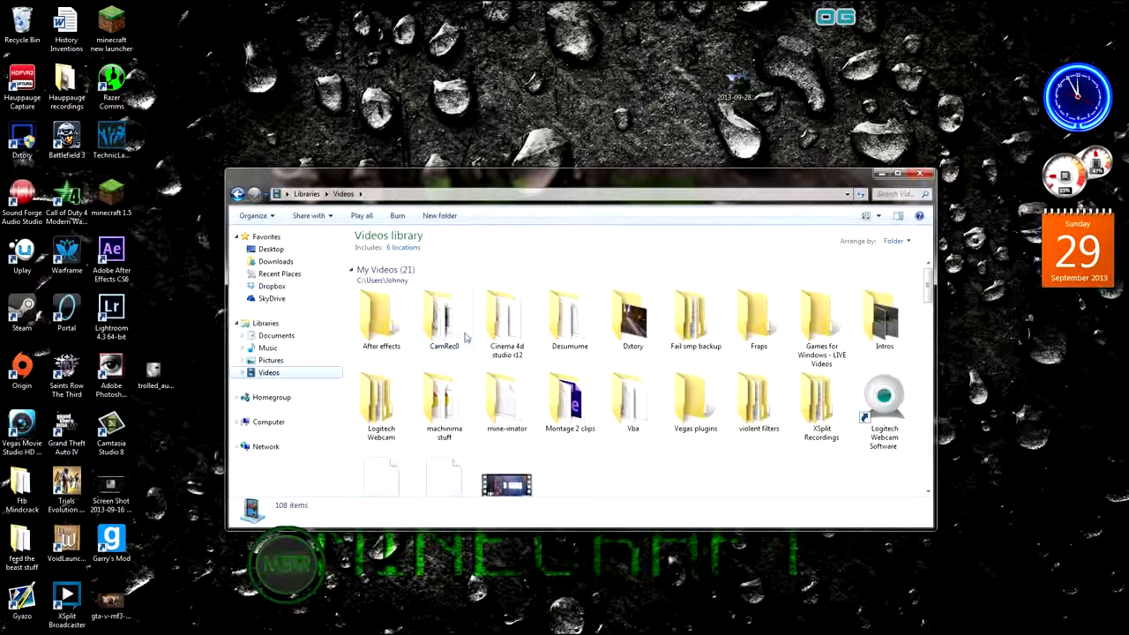
pyautogui.click(500, 329)
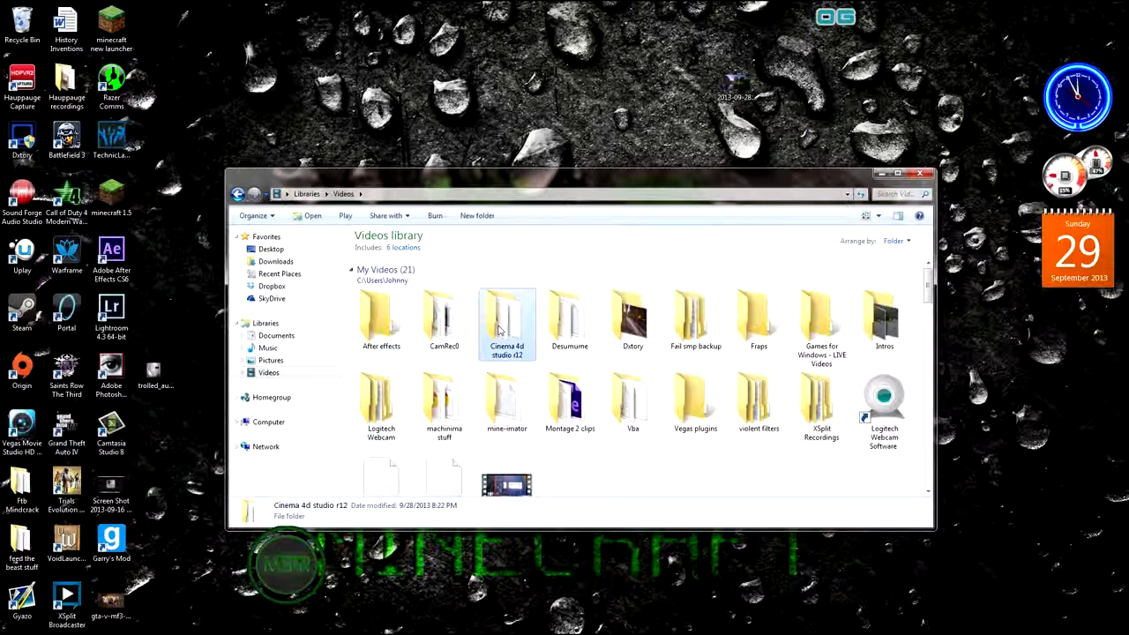
pyautogui.doubleClick(508, 330)
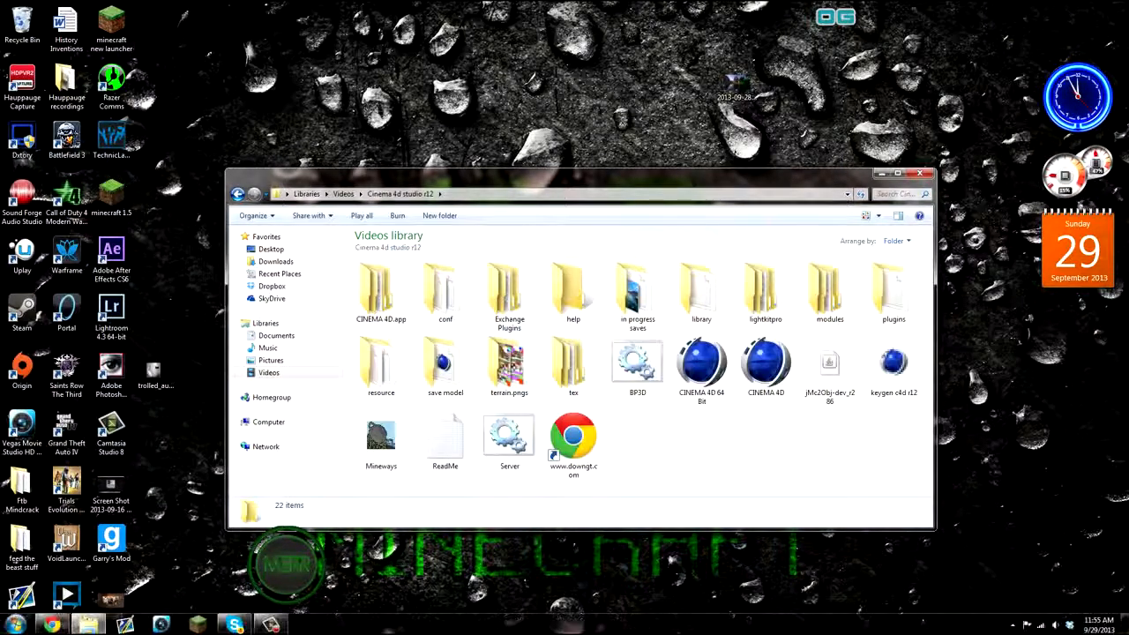
pyautogui.click(767, 366)
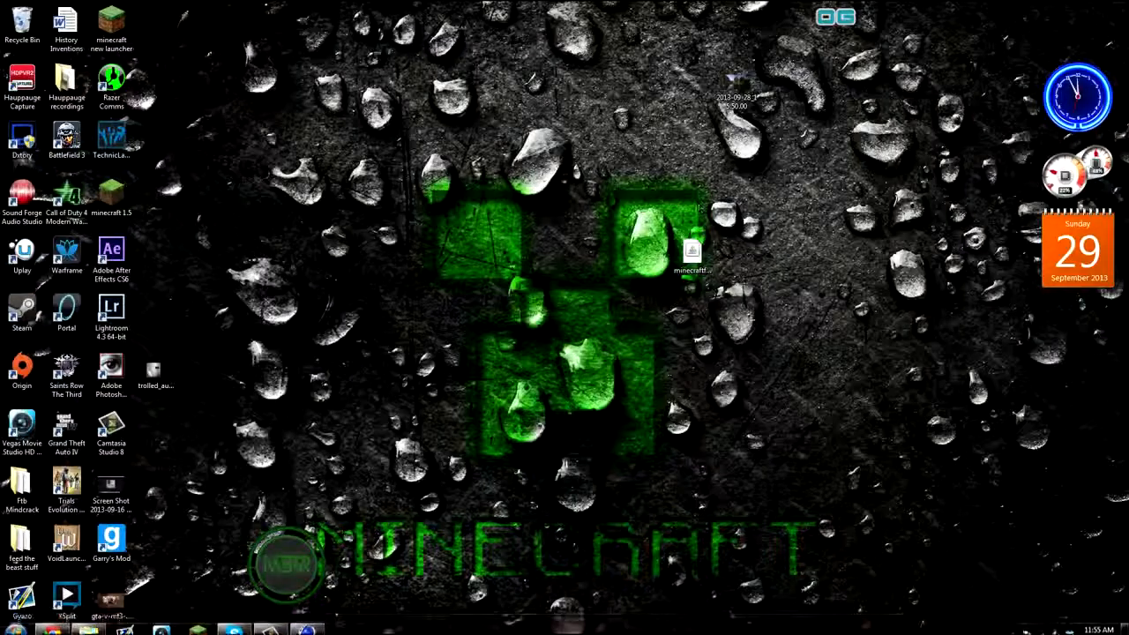
# Step: Look up the Minecraft screenshot's pixel dimensions in its file properties, and close the picture
pyautogui.doubleClick(736, 93)
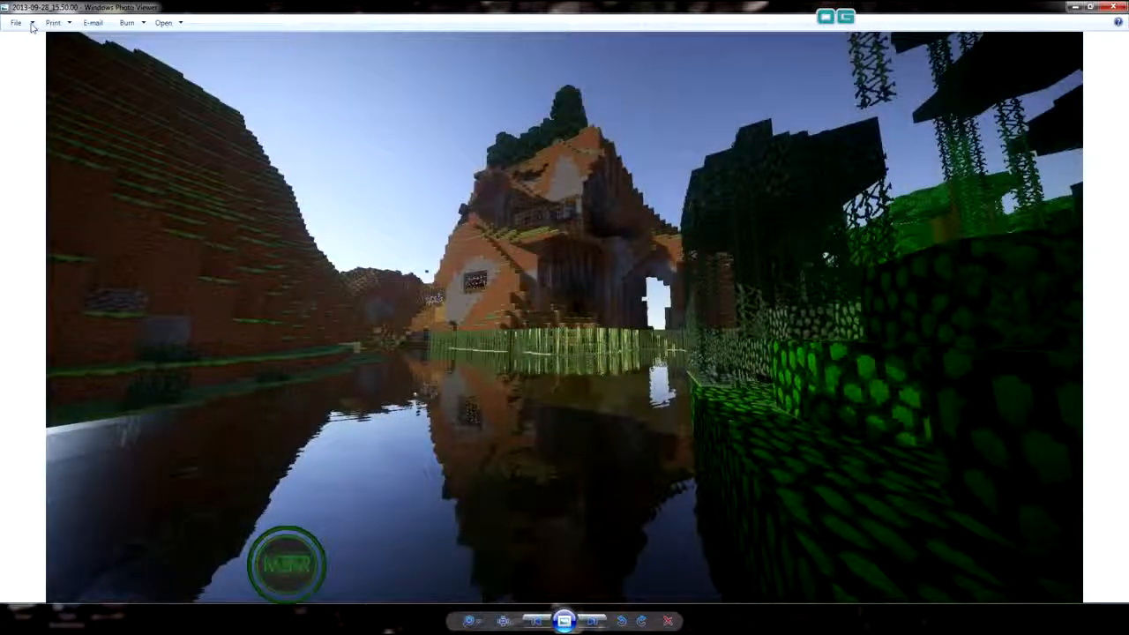
pyautogui.click(31, 24)
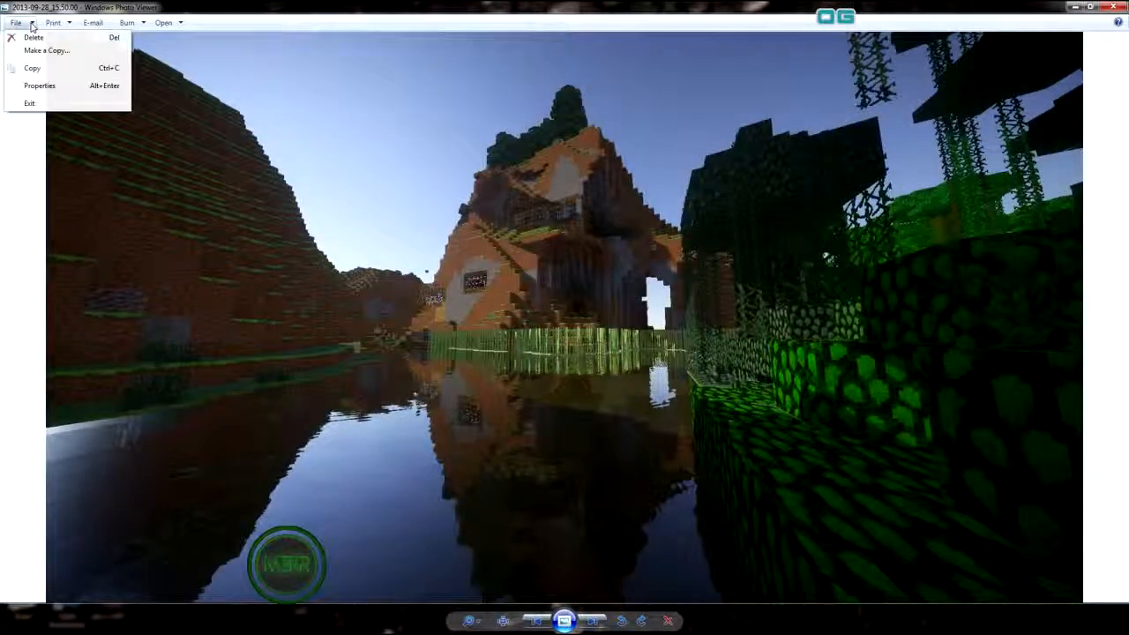
pyautogui.click(35, 86)
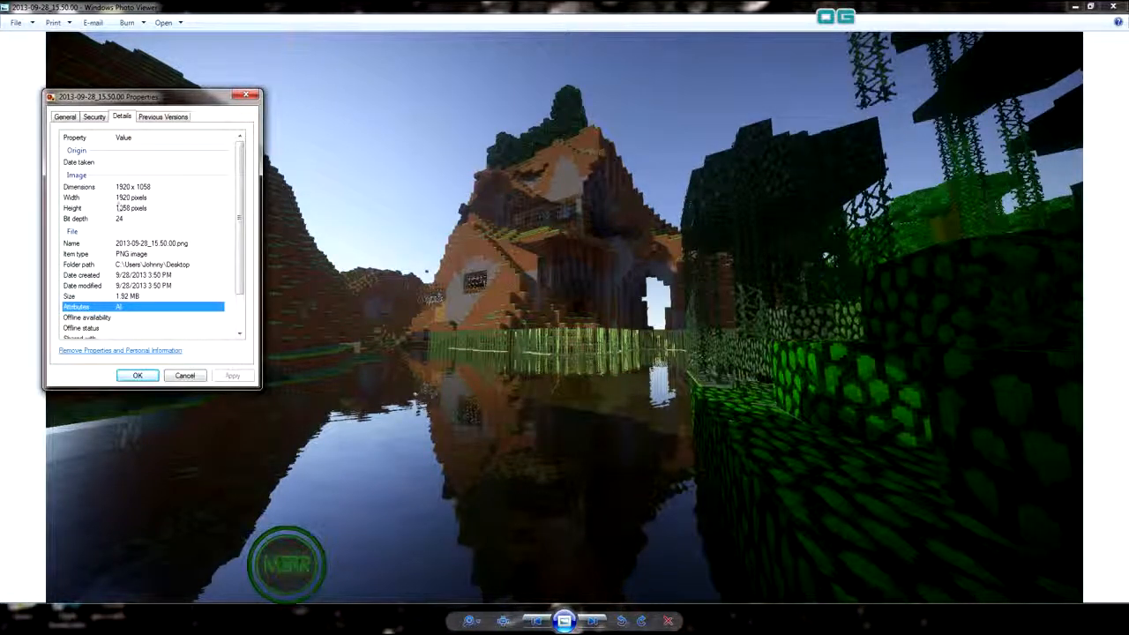
pyautogui.click(245, 95)
pyautogui.click(1113, 7)
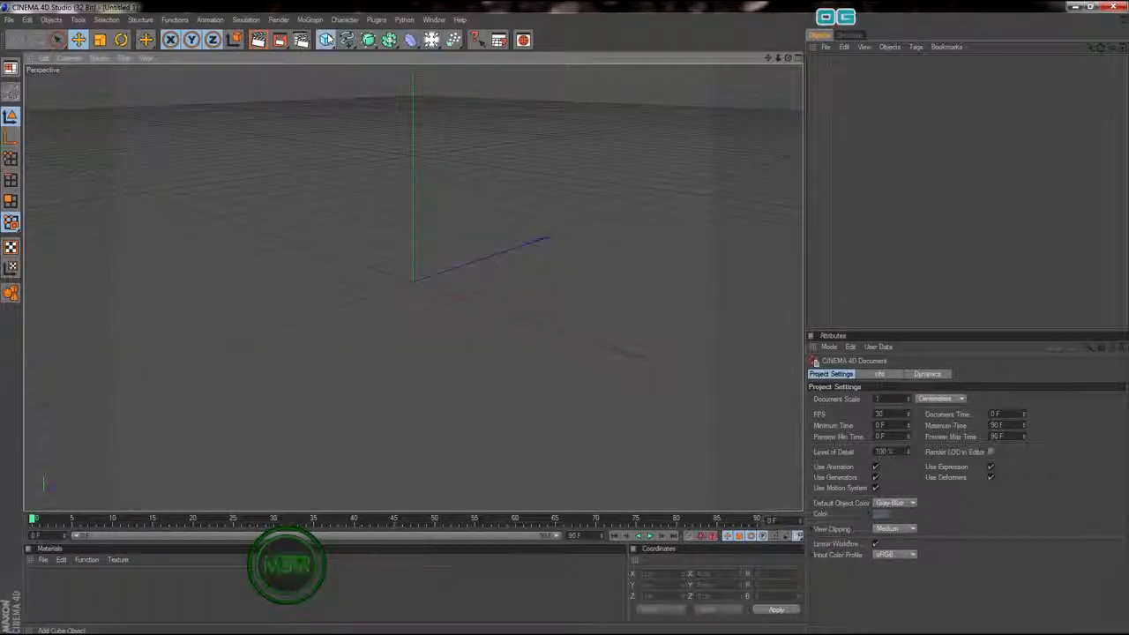
# Step: Add a plane in CINEMA 4D with -Z orientation and a width of 1920 cm
pyautogui.moveTo(325, 40); pyautogui.dragTo(429, 73)
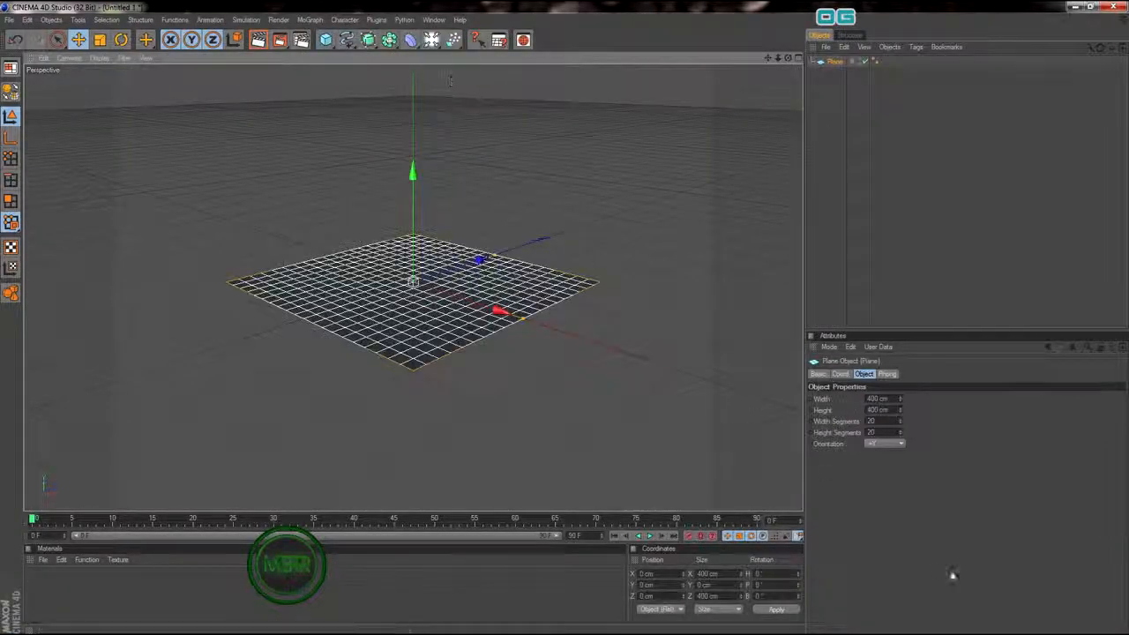
pyautogui.click(895, 446)
pyautogui.click(883, 509)
pyautogui.click(881, 399)
pyautogui.write('1920')
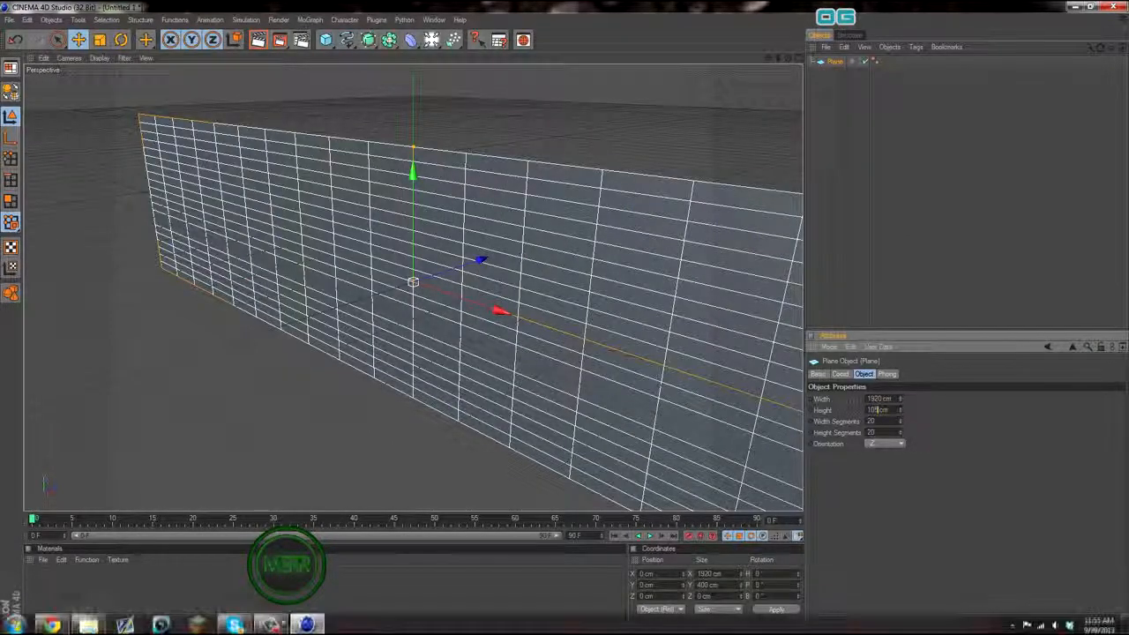
# Step: Reopen the desktop screenshot and recheck its pixel height in the file properties
pyautogui.click(1124, 623)
pyautogui.doubleClick(736, 86)
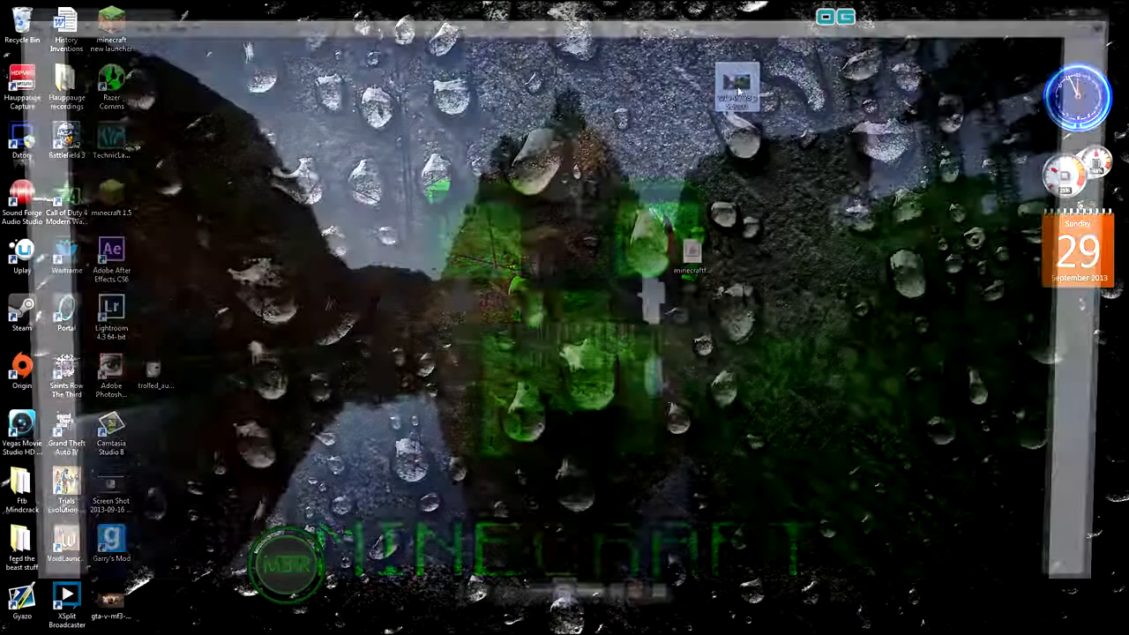
pyautogui.click(16, 22)
pyautogui.click(39, 86)
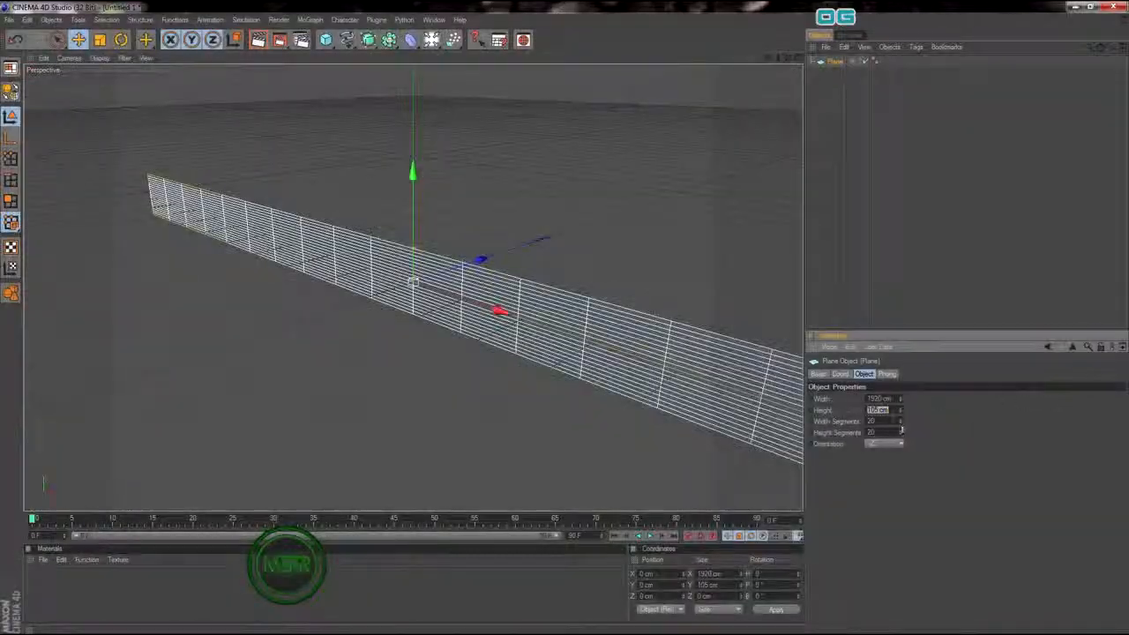
# Step: Set the plane's height to 1058 cm in CINEMA 4D to match the screenshot's pixel height
pyautogui.click(878, 411)
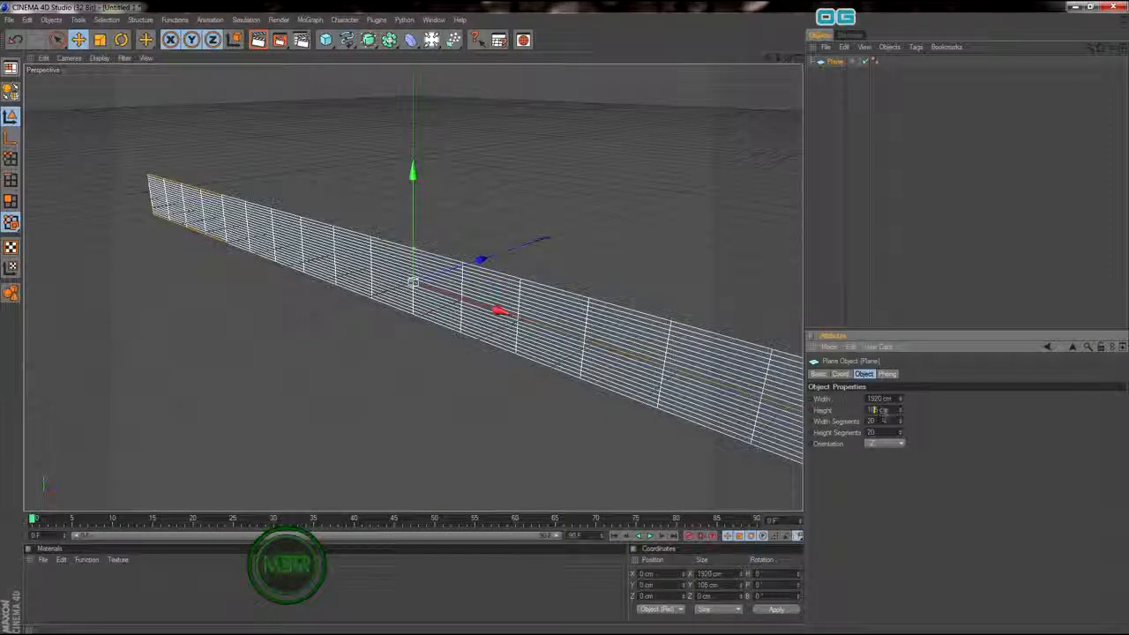
pyautogui.press('Right')
pyautogui.write('5')
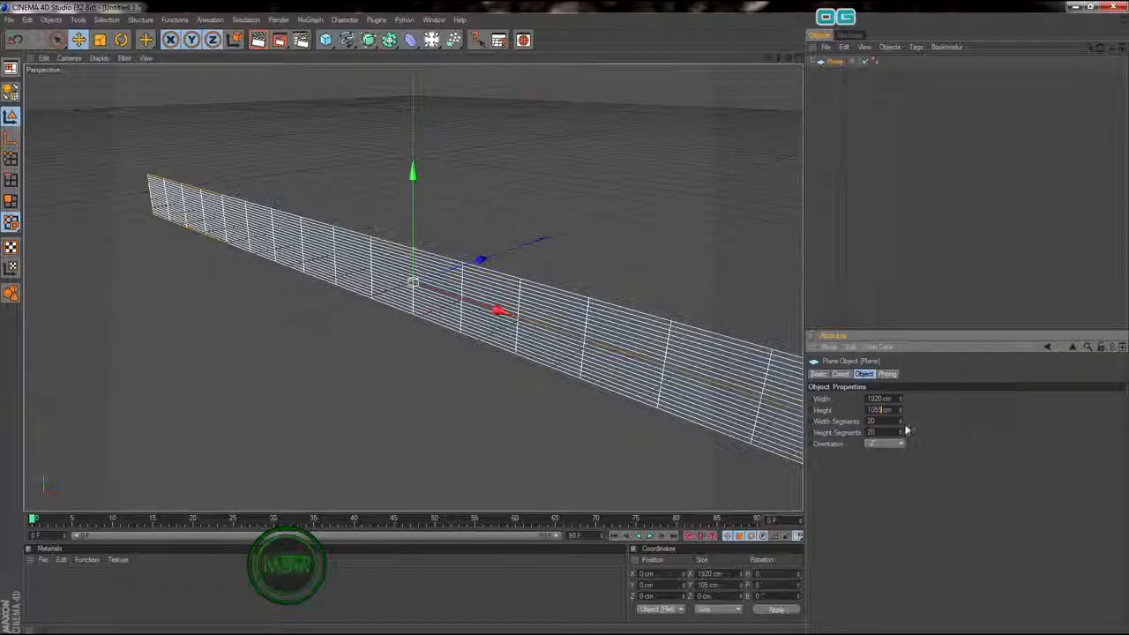
pyautogui.press('Return')
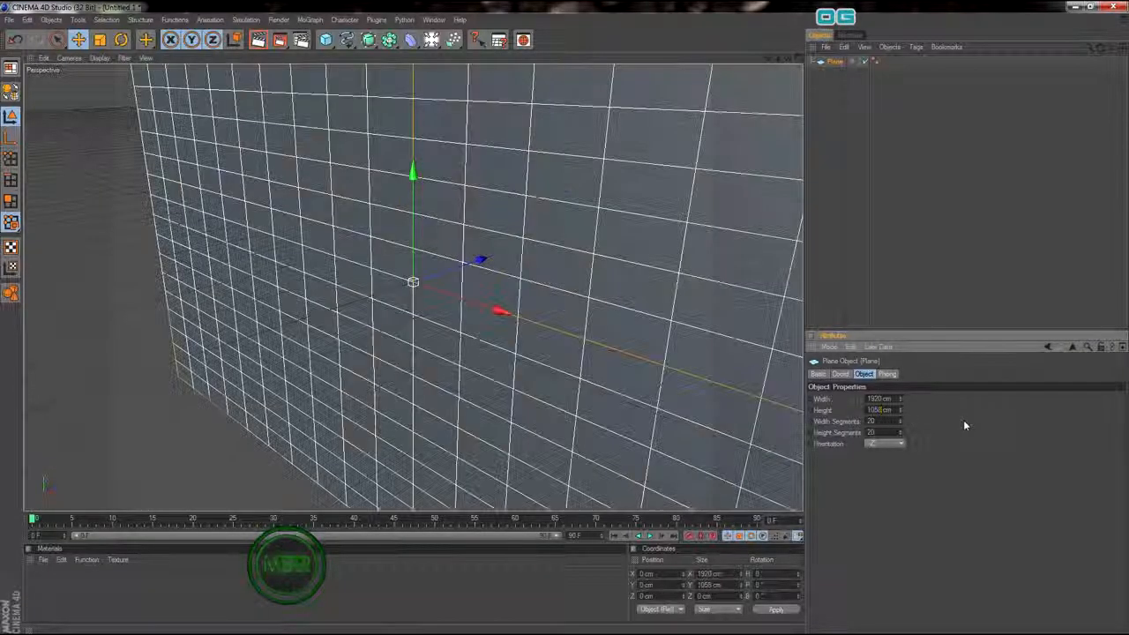
# Step: Raise the plane along Y to about 536 cm so its lower edge rests at floor level
pyautogui.moveTo(406, 230); pyautogui.dragTo(425, 2)
pyautogui.hotkey('ctrl', 'z')
pyautogui.scroll(-6, 456, 368)
pyautogui.moveTo(412, 172); pyautogui.dragTo(413, 37)
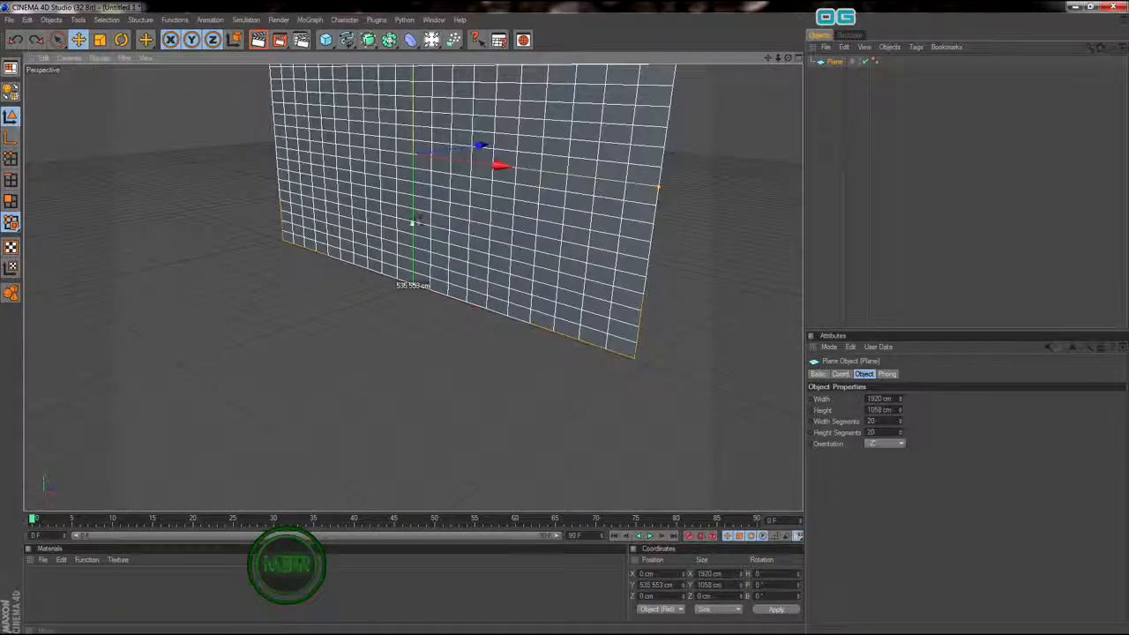
pyautogui.keyDown('alt'); pyautogui.moveTo(271, 403); pyautogui.dragTo(218, 394); pyautogui.keyUp('alt')
pyautogui.scroll(-3, 303, 383)
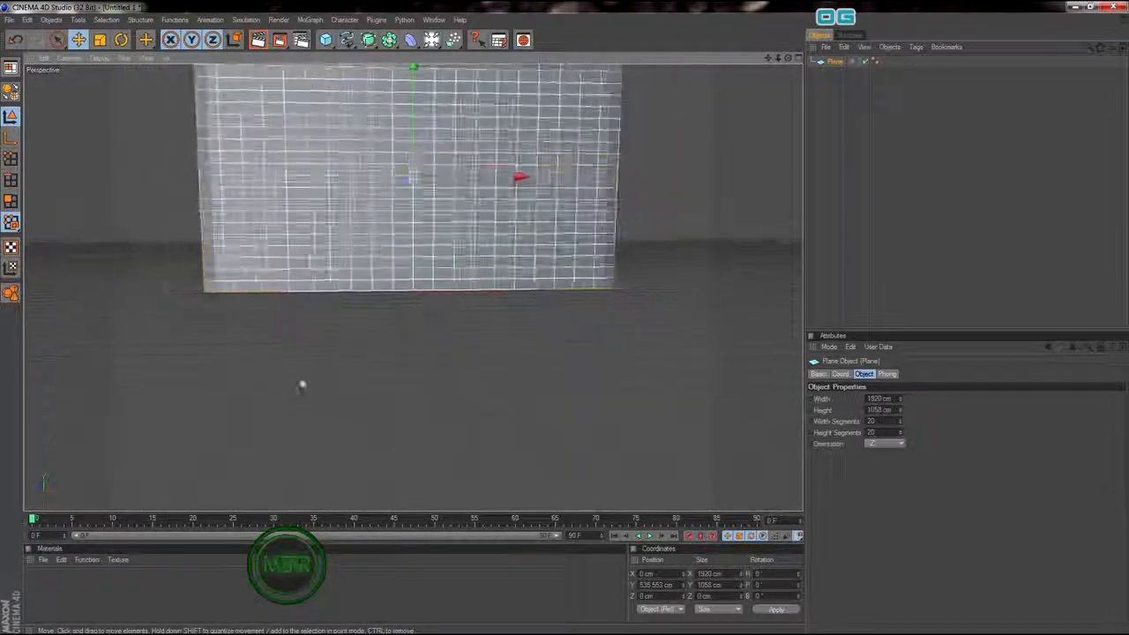
# Step: Create a new material and turn off its Specular channel
pyautogui.doubleClick(46, 576)
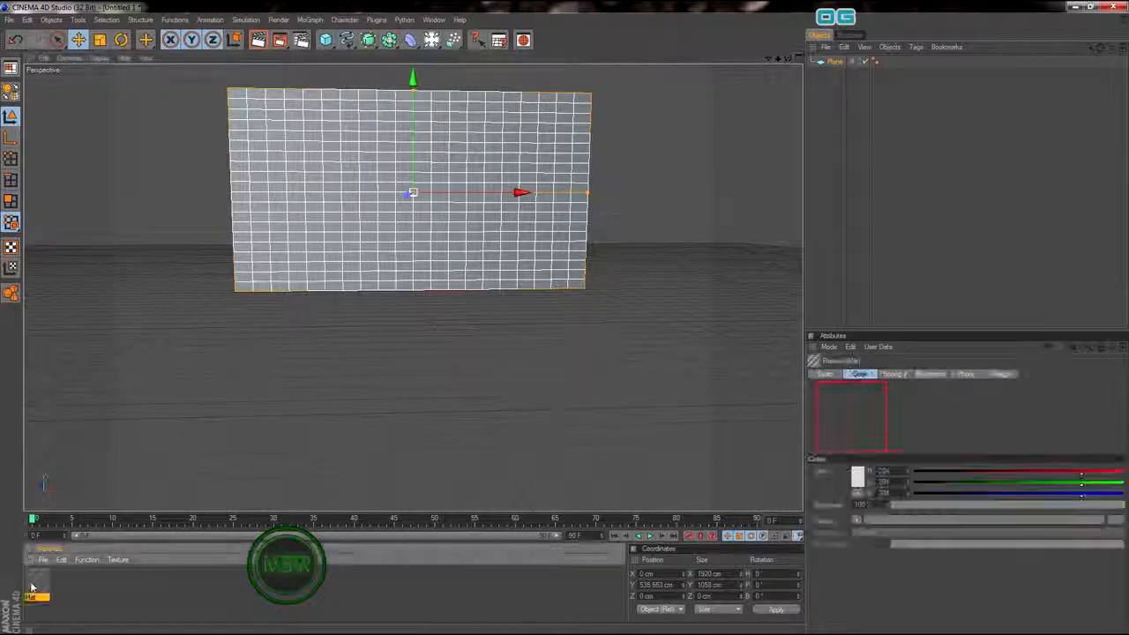
pyautogui.doubleClick(35, 583)
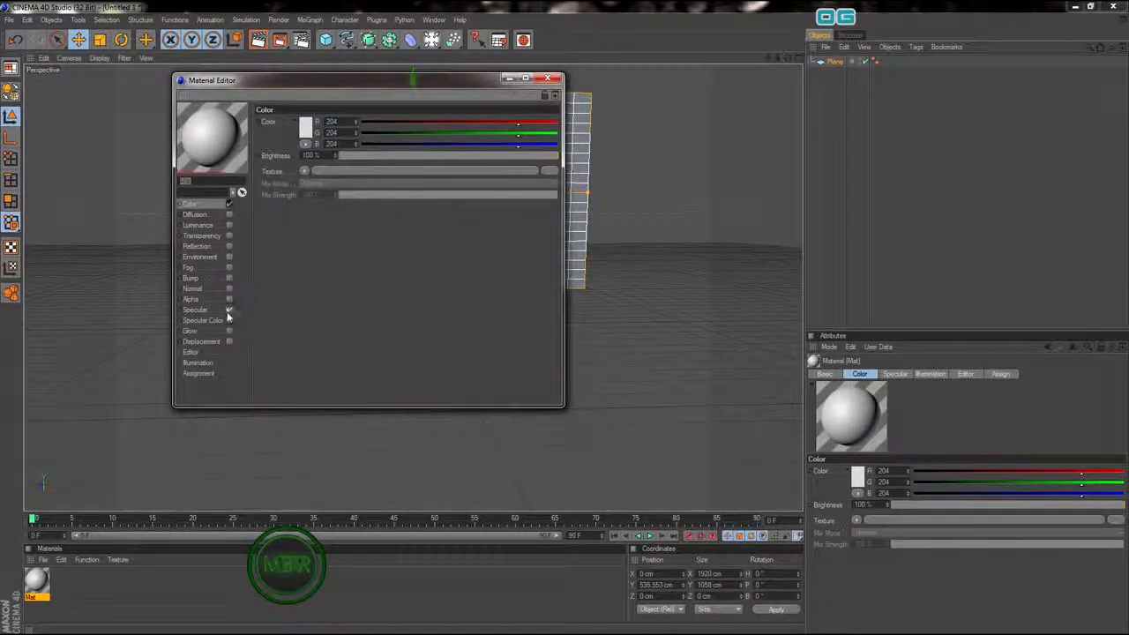
pyautogui.click(229, 309)
# Step: Load 2013-09-28_15.50.00.png from the Desktop as the material's color texture, creating a copy at the document location
pyautogui.click(328, 171)
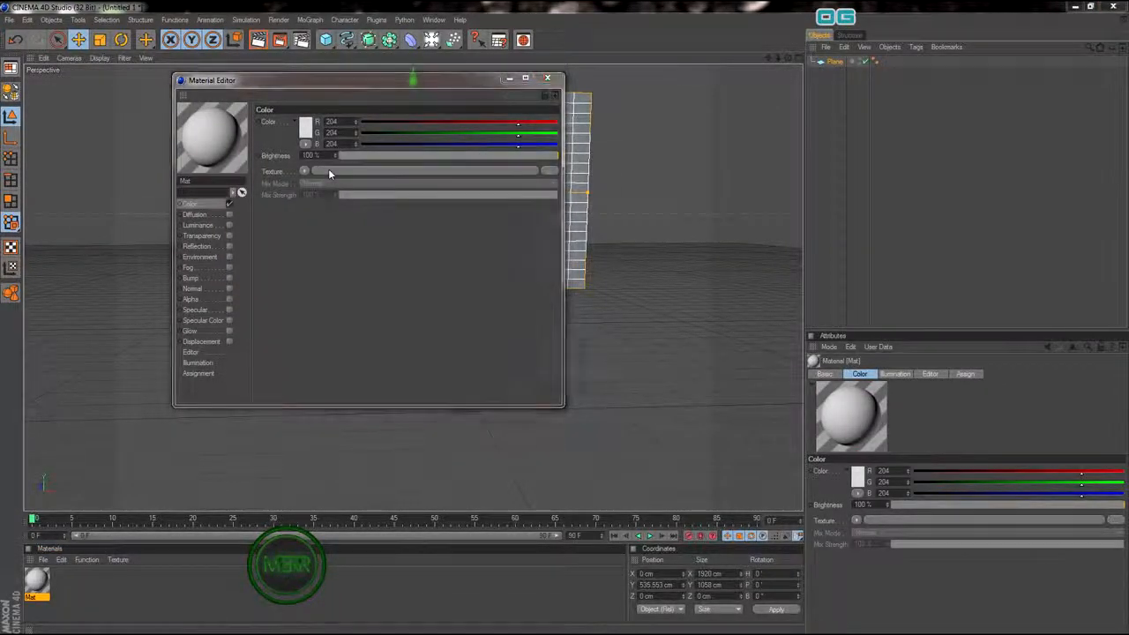
pyautogui.click(224, 169)
pyautogui.click(481, 260)
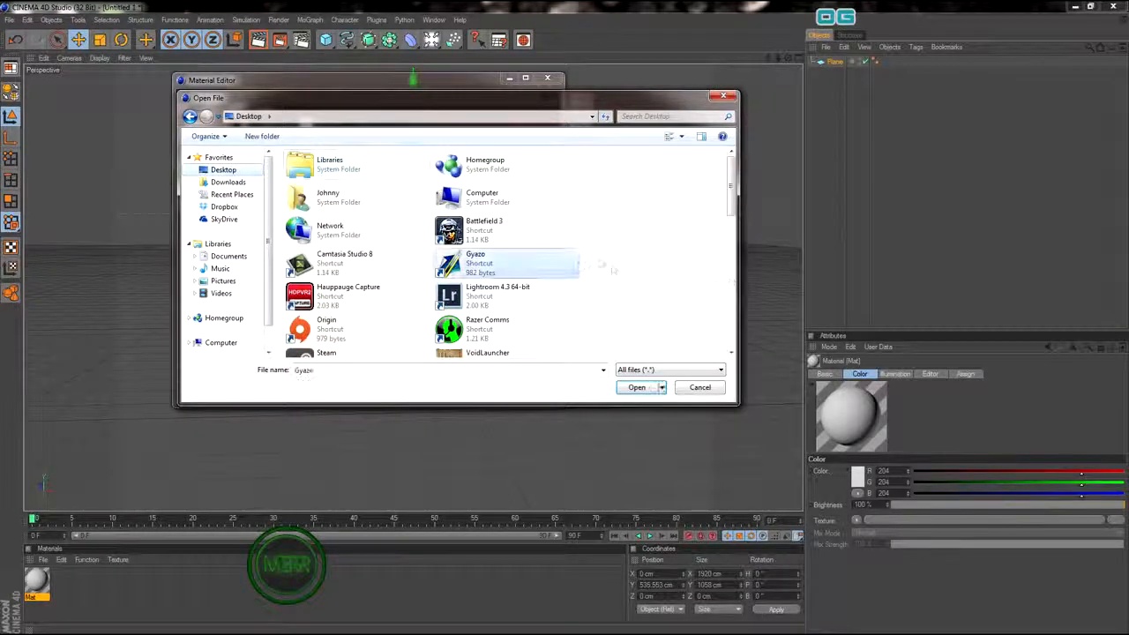
pyautogui.scroll(-8, 633, 277)
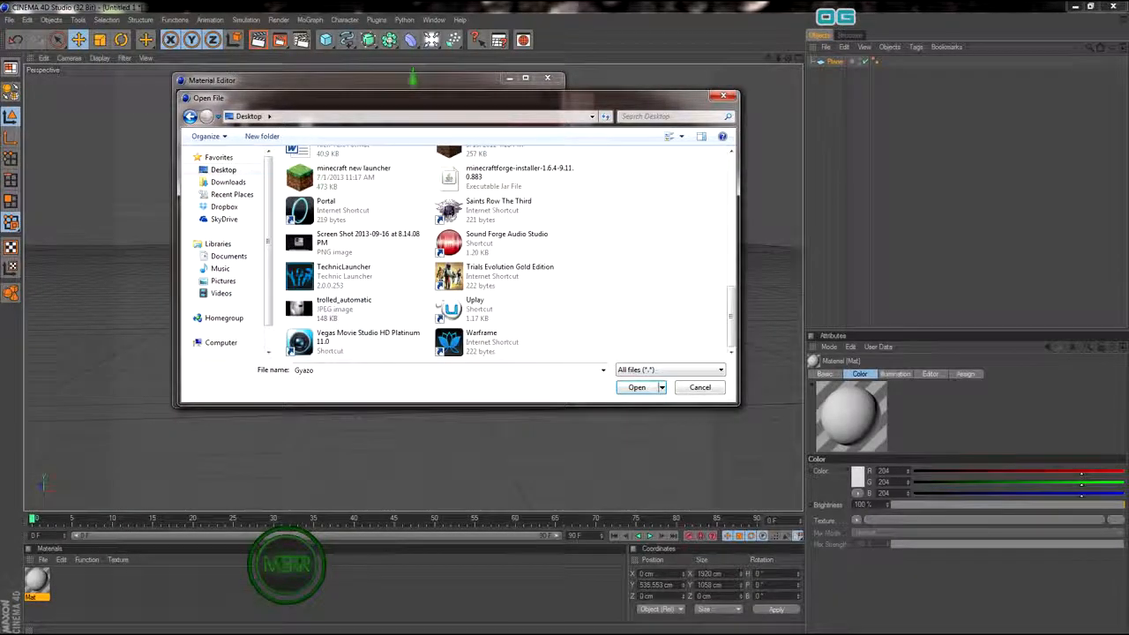
pyautogui.scroll(8, 503, 251)
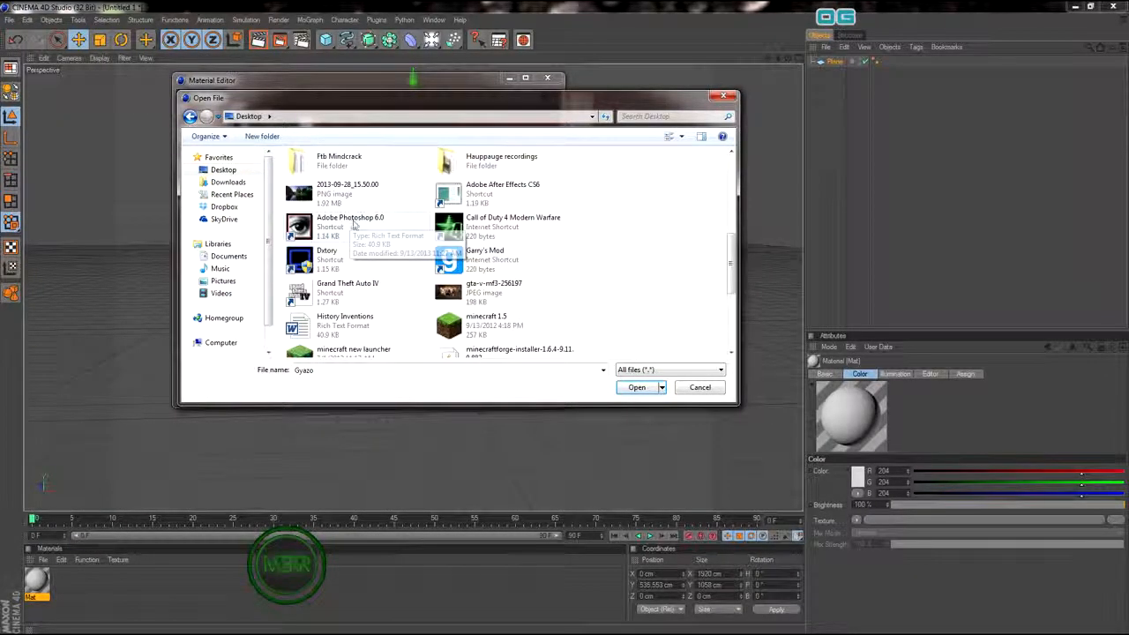
pyautogui.doubleClick(377, 196)
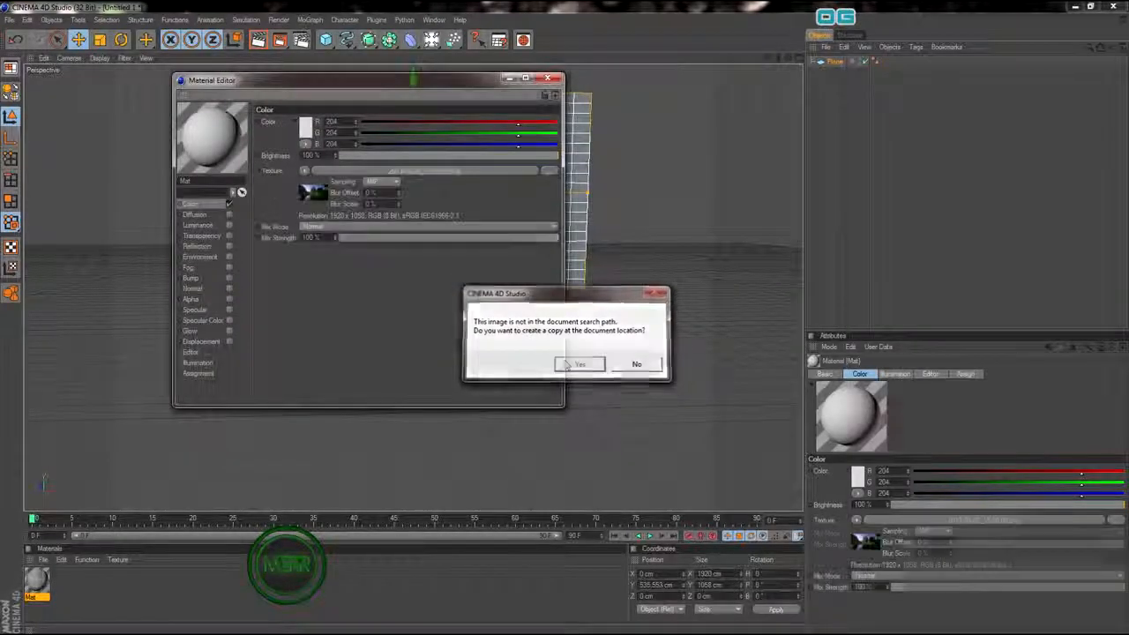
pyautogui.click(573, 363)
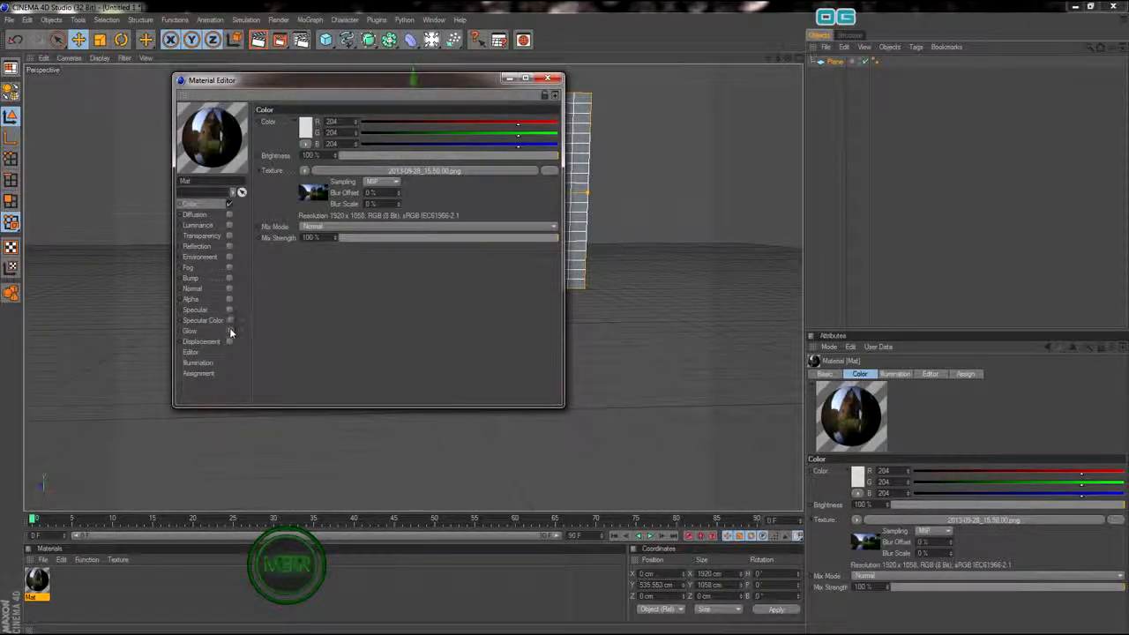
# Step: Enable the material's Glow channel with 40% inner strength and 495% outer strength
pyautogui.click(229, 330)
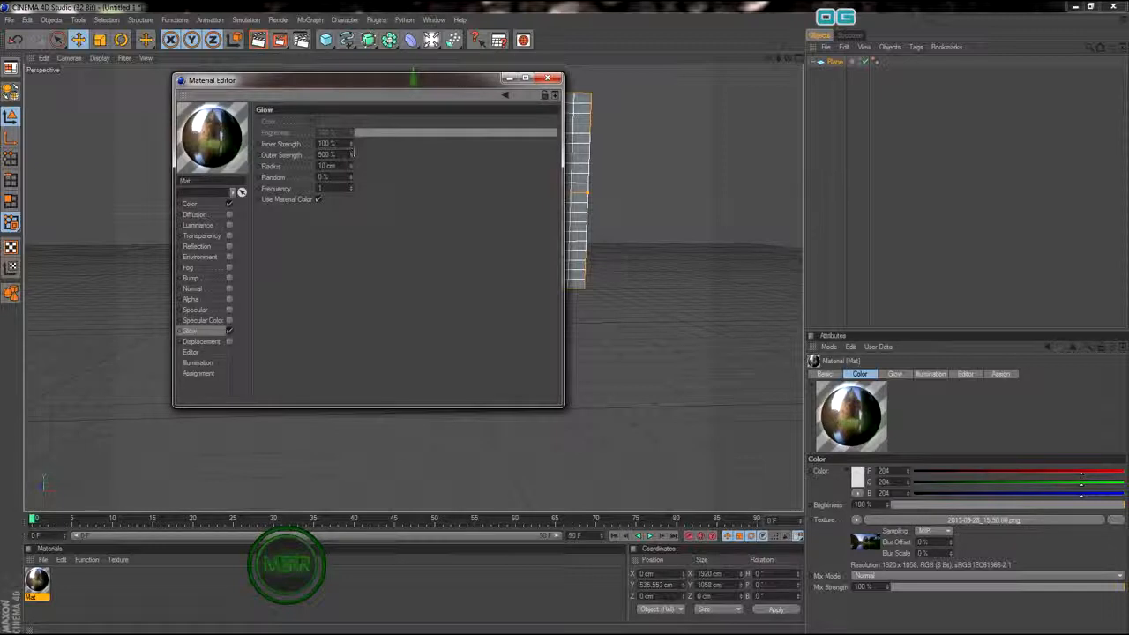
pyautogui.moveTo(351, 155); pyautogui.dragTo(355, 145)
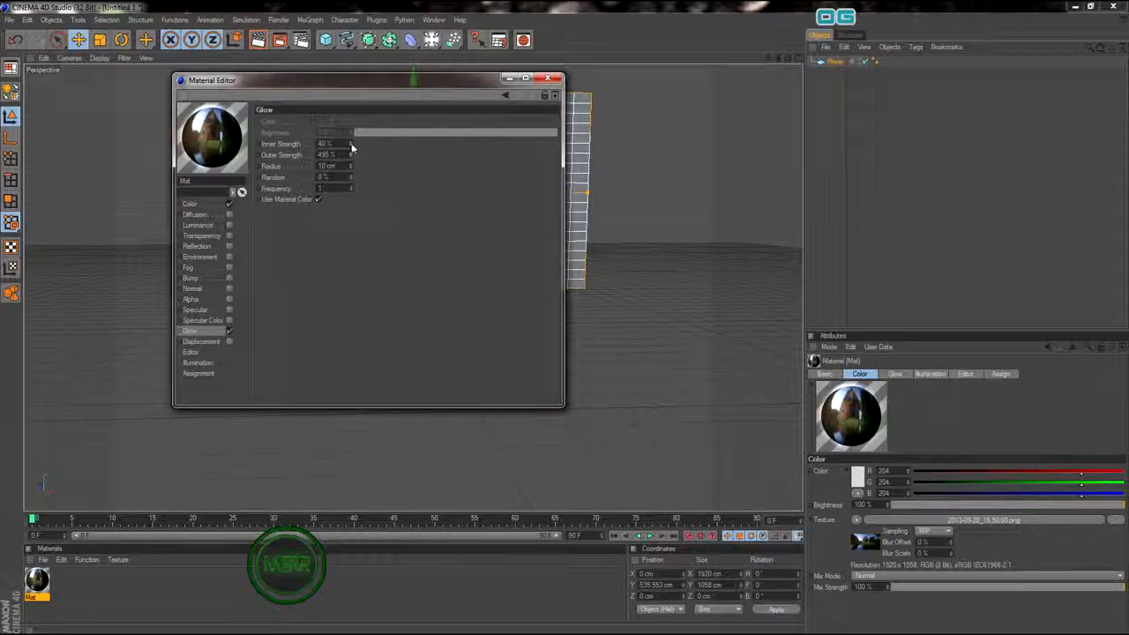
pyautogui.click(547, 78)
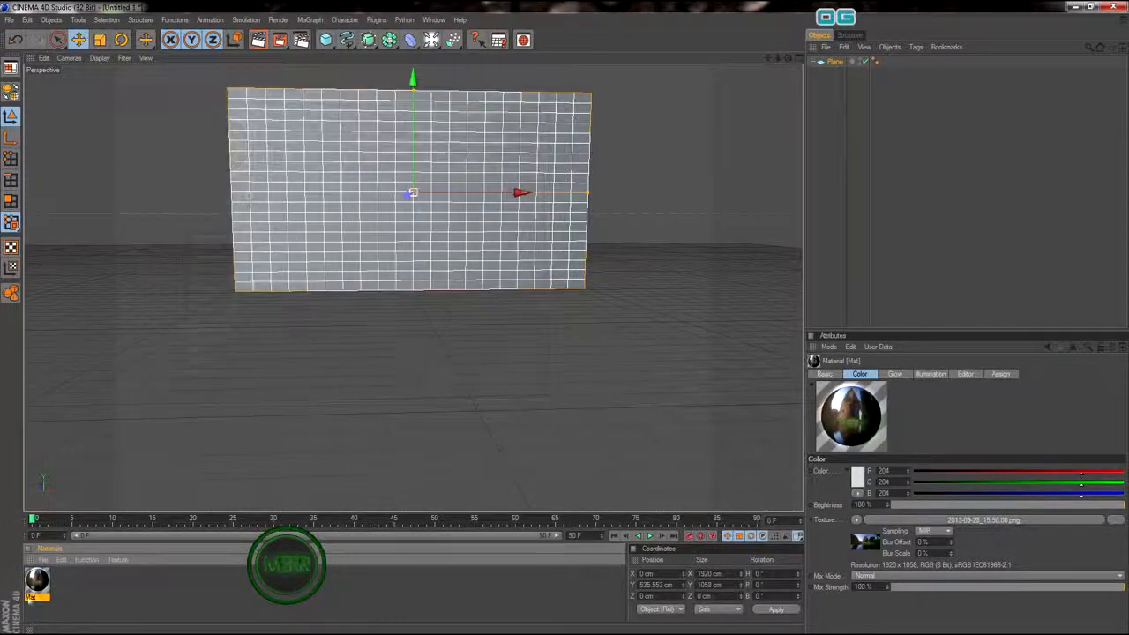
# Step: Apply the screenshot material to the plane and render the active view to preview it
pyautogui.moveTo(37, 579); pyautogui.dragTo(373, 196)
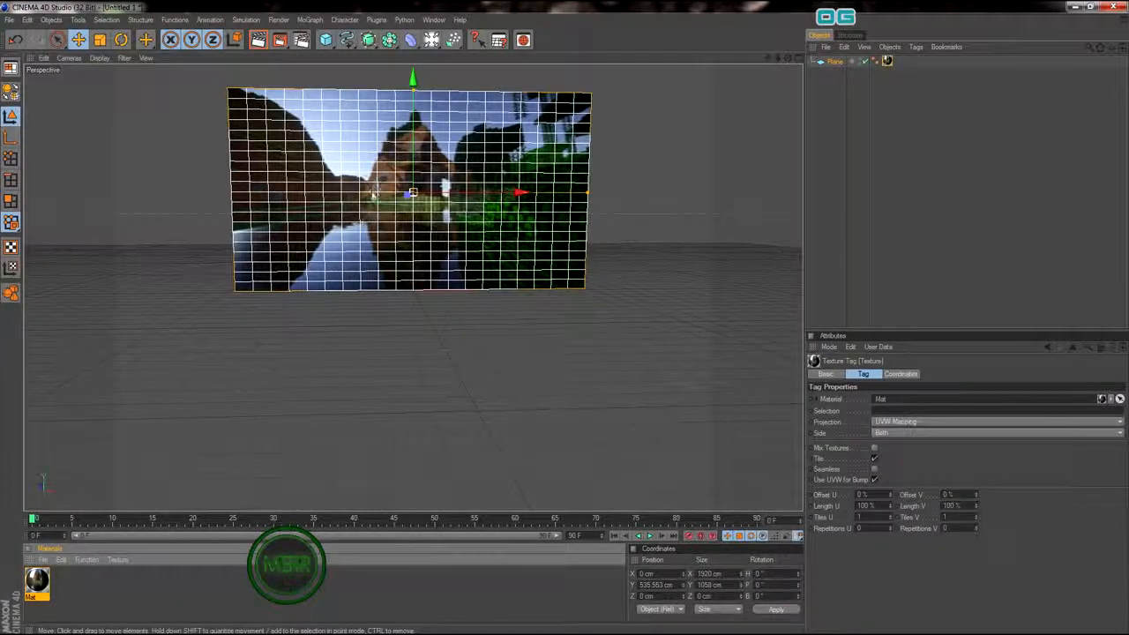
pyautogui.scroll(2, 373, 195)
pyautogui.keyDown('alt'); pyautogui.moveTo(606, 362); pyautogui.dragTo(614, 411, button='middle'); pyautogui.keyUp('alt')
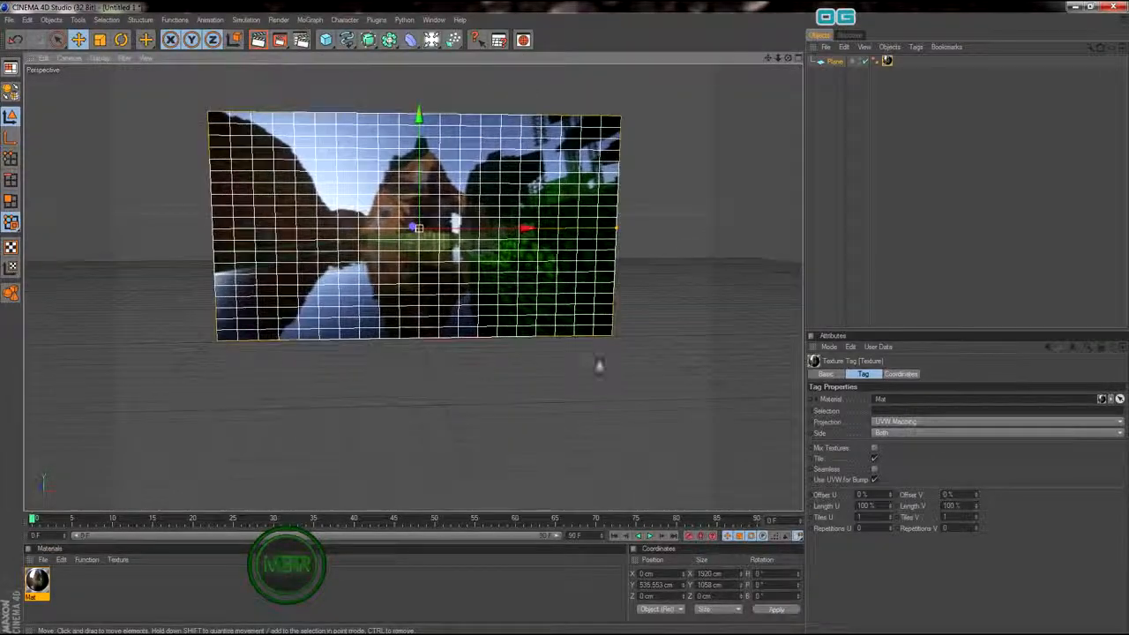
pyautogui.scroll(3, 451, 298)
pyautogui.keyDown('alt'); pyautogui.moveTo(386, 343); pyautogui.dragTo(393, 433, button='middle'); pyautogui.keyUp('alt')
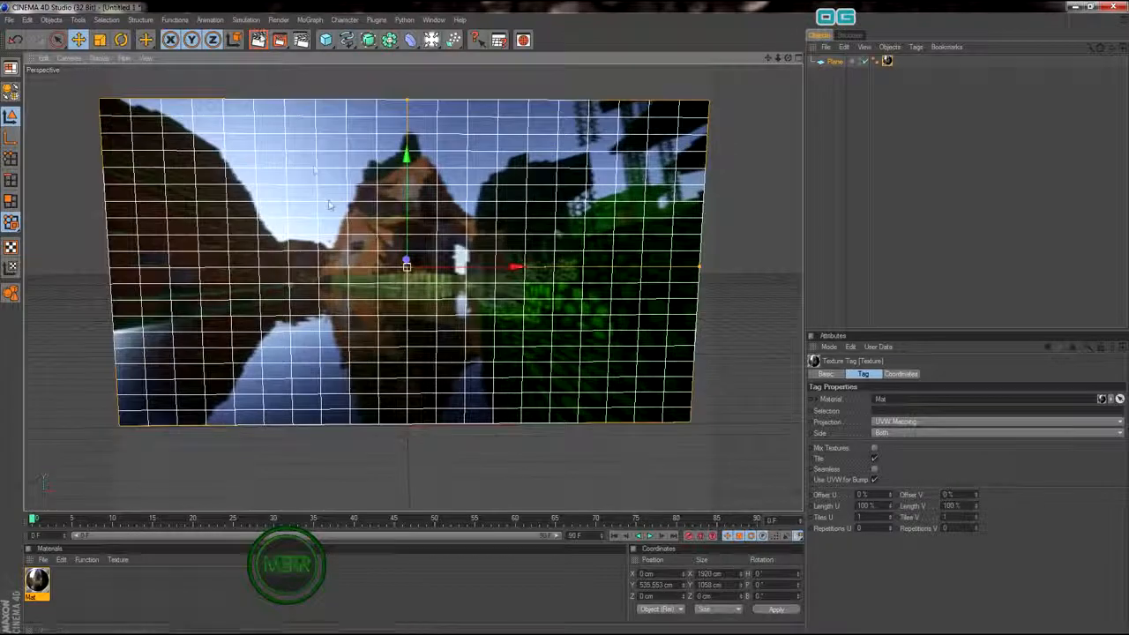
pyautogui.click(258, 39)
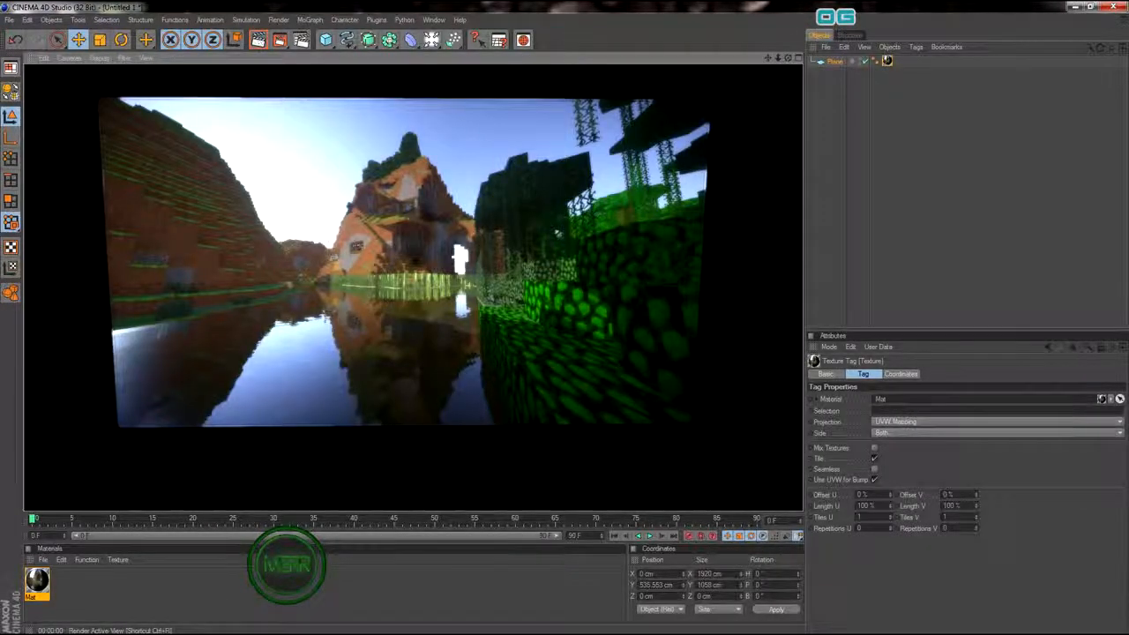
pyautogui.click(511, 236)
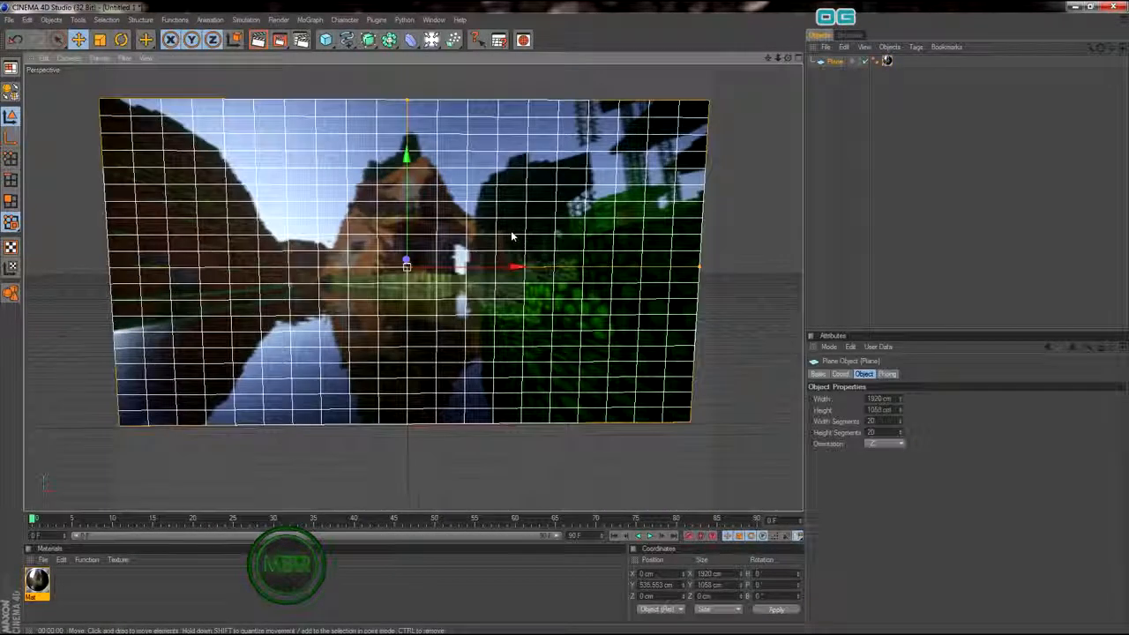
# Step: Set the render output size to 1920 x 1058 pixels
pyautogui.moveTo(448, 82)
pyautogui.keyDown('alt'); pyautogui.mouseDown()
pyautogui.moveTo(455, 72)
pyautogui.moveTo(444, 67)
pyautogui.mouseUp(); pyautogui.keyUp('alt')
pyautogui.click(301, 40)
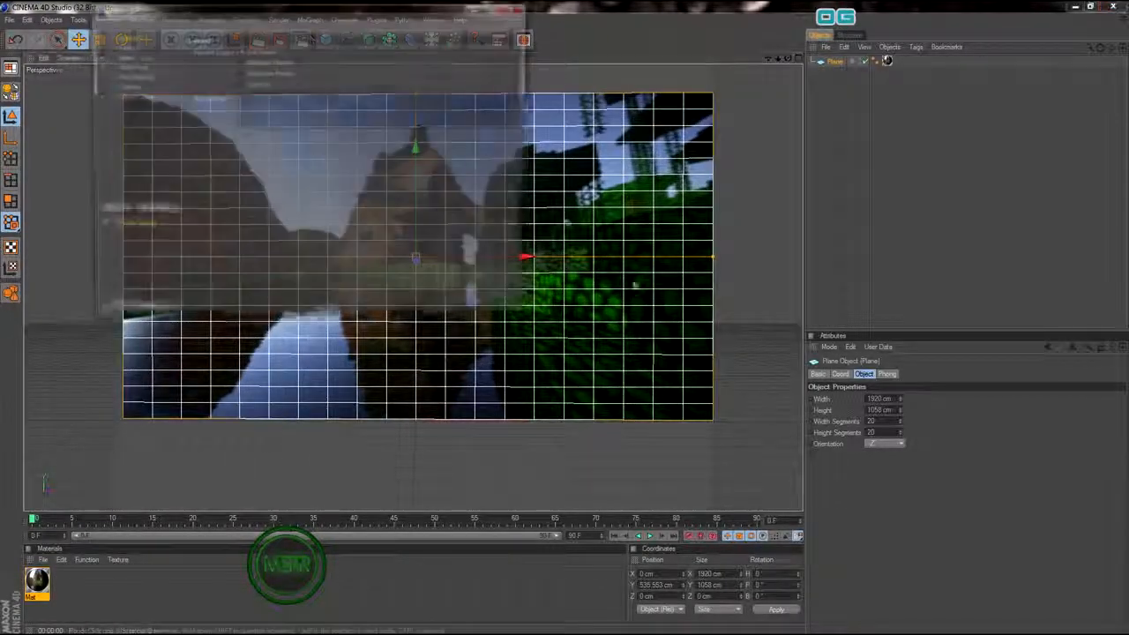
pyautogui.click(124, 46)
pyautogui.moveTo(261, 67); pyautogui.dragTo(230, 71)
pyautogui.write('1920')
pyautogui.press('Return')
pyautogui.press('Tab')
pyautogui.write('1058')
pyautogui.press('Return')
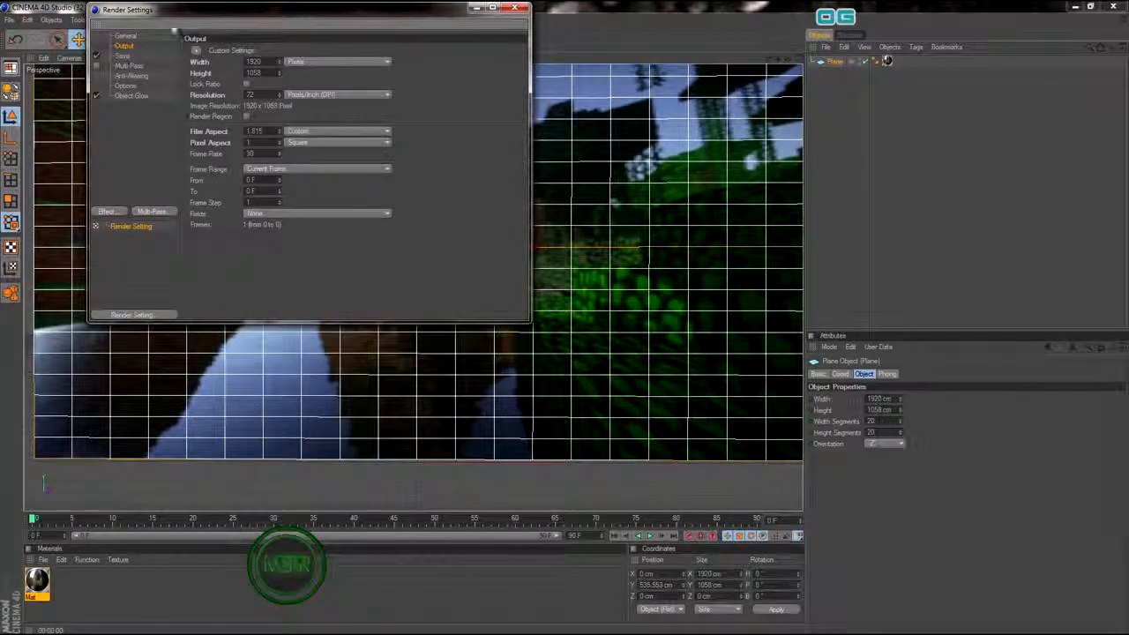
# Step: Try PNG as the render's save format and accept its export settings
pyautogui.click(123, 57)
pyautogui.click(286, 86)
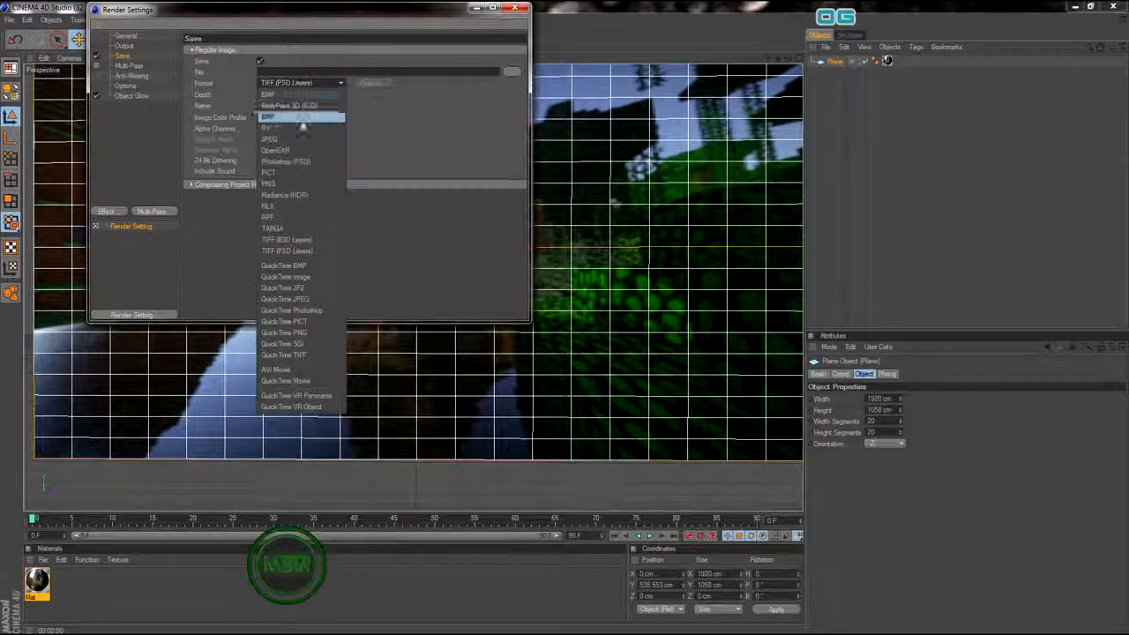
pyautogui.click(271, 184)
pyautogui.click(368, 83)
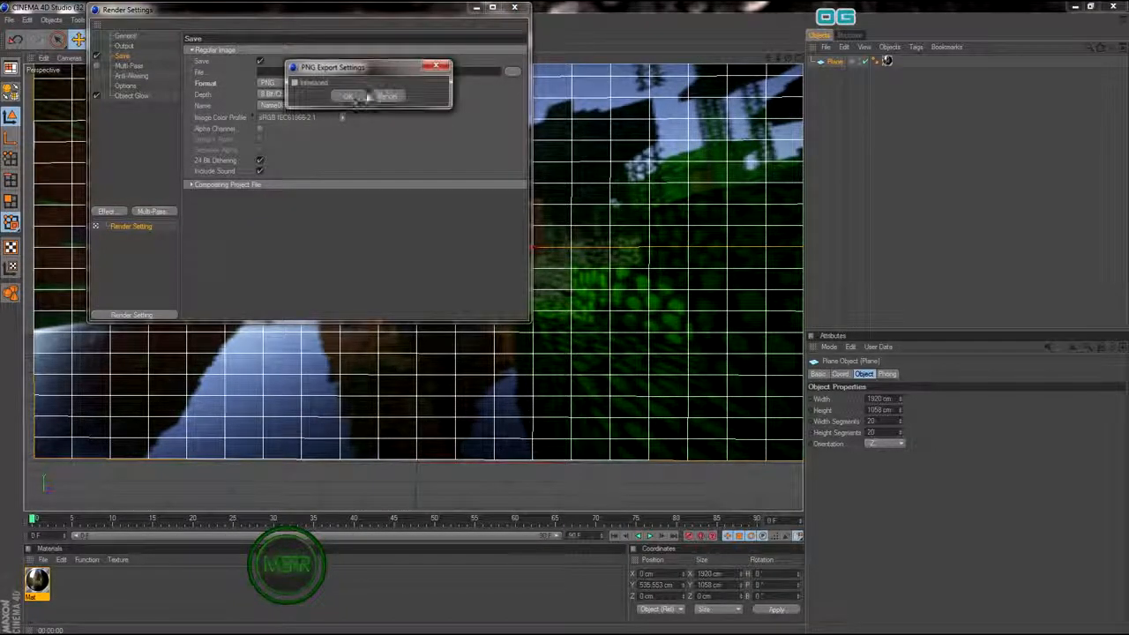
pyautogui.click(345, 98)
# Step: Set the render's save format to JPEG and accept its format options
pyautogui.click(291, 82)
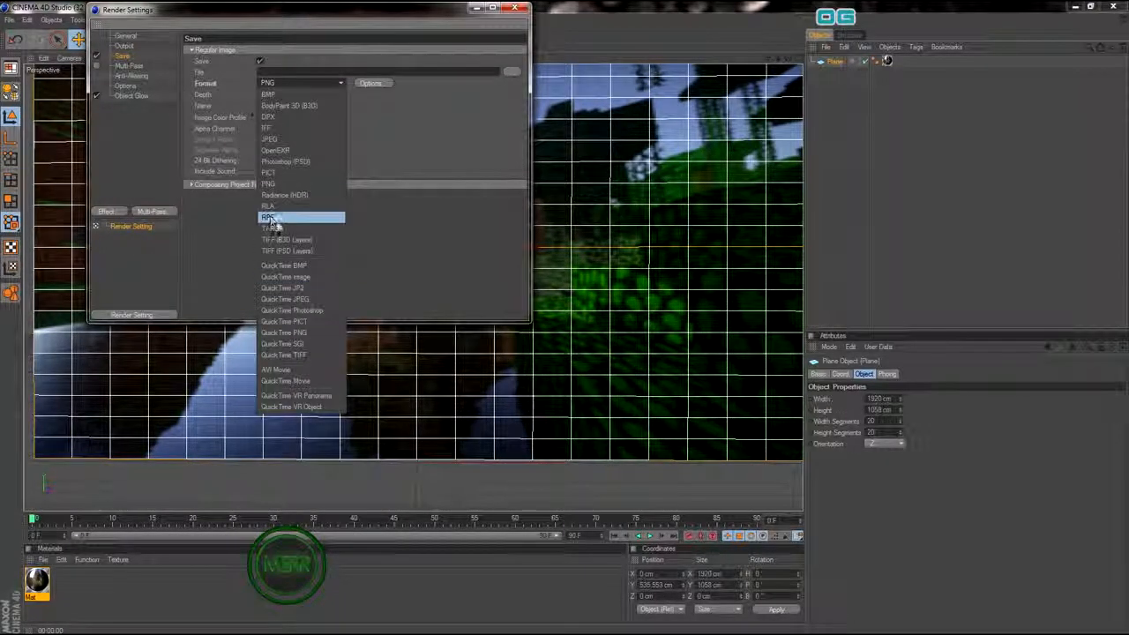
pyautogui.click(281, 140)
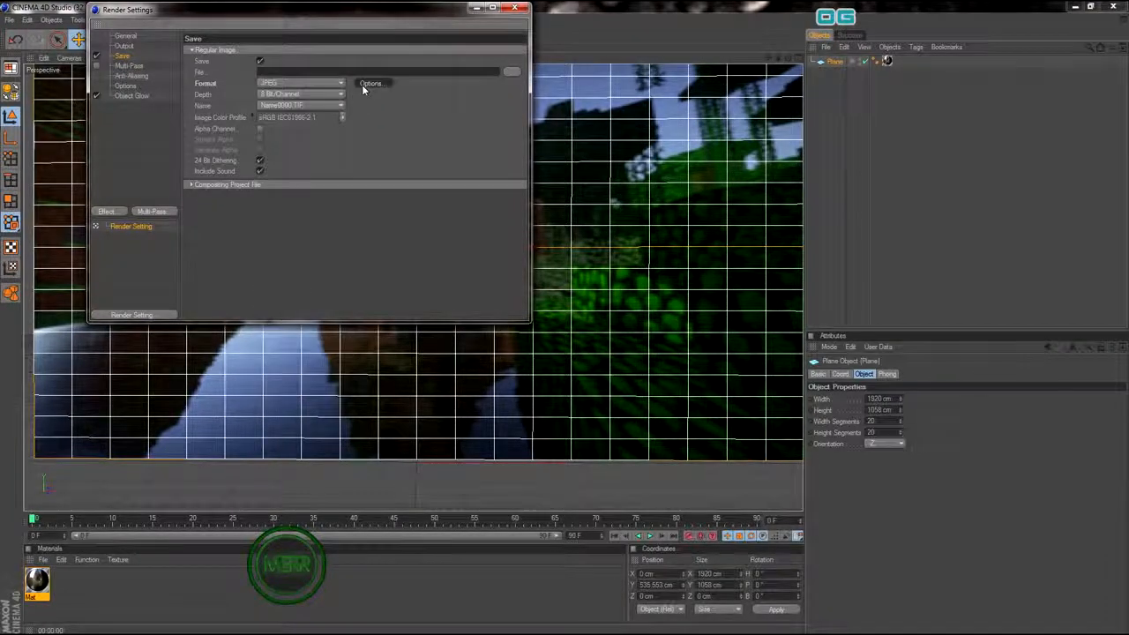
pyautogui.click(361, 83)
pyautogui.click(341, 110)
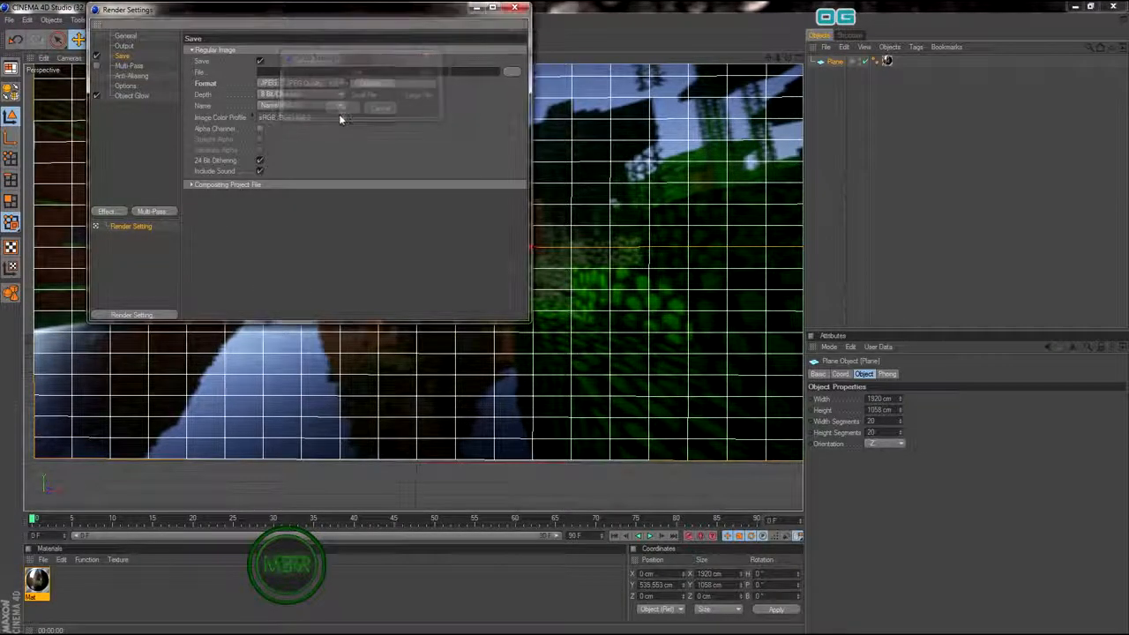
# Step: Set the render's anti-aliasing to Best and close the render settings
pyautogui.click(133, 96)
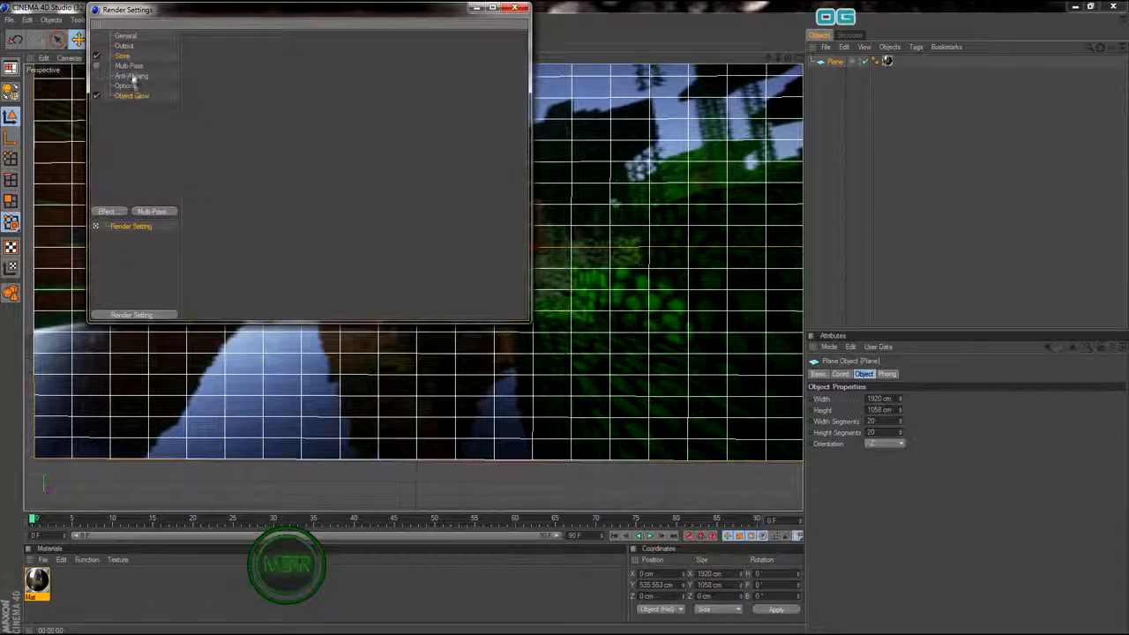
pyautogui.click(132, 76)
pyautogui.click(296, 50)
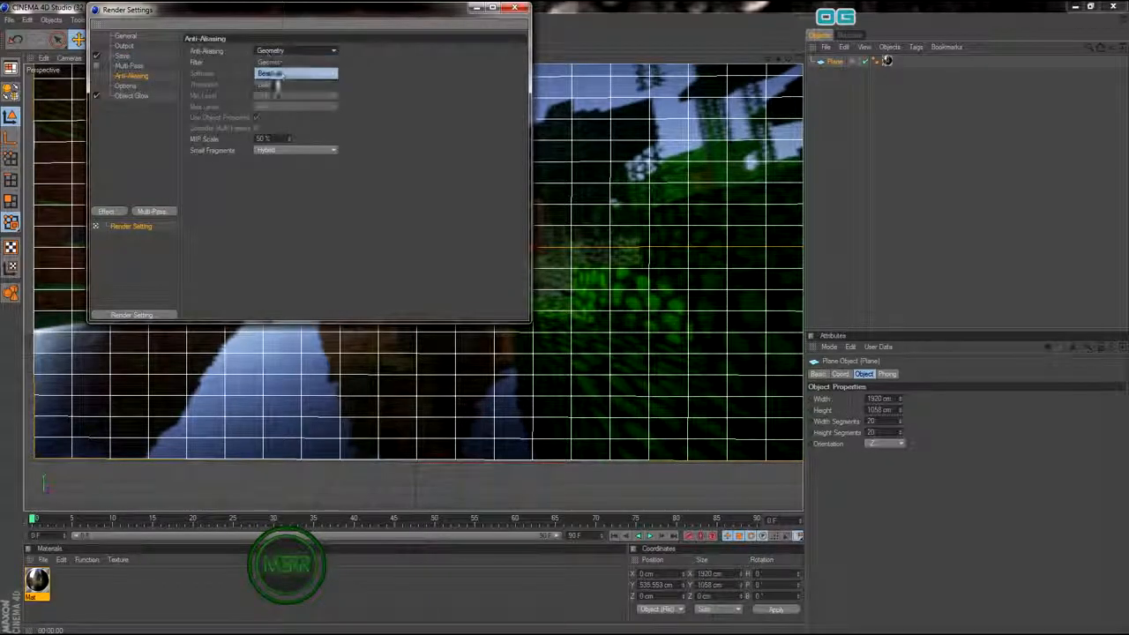
pyautogui.click(282, 85)
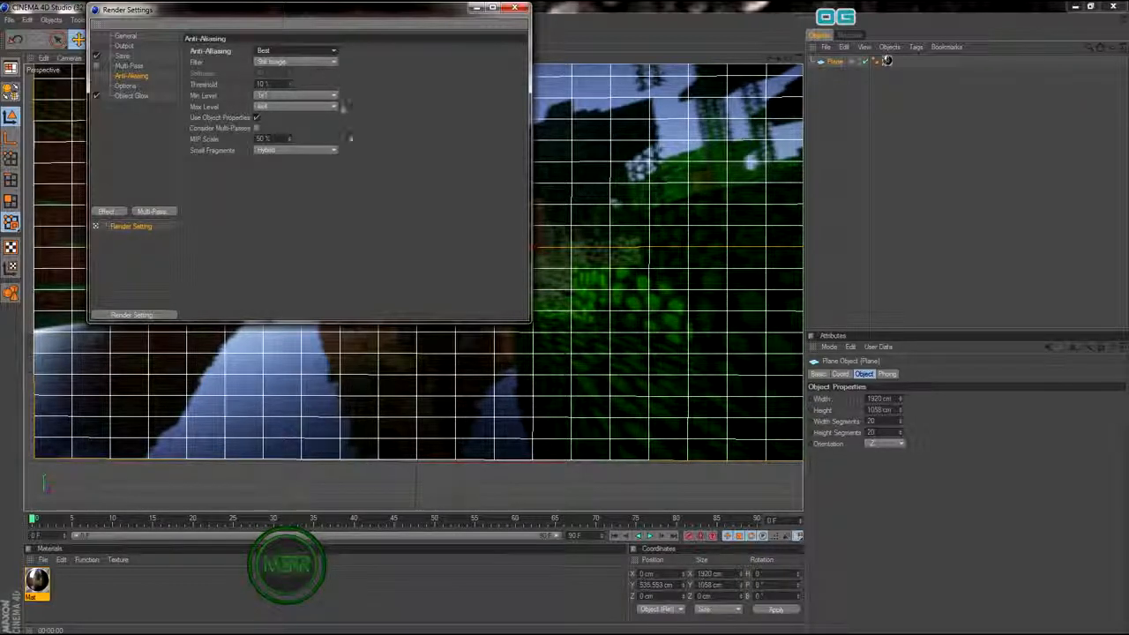
pyautogui.click(514, 8)
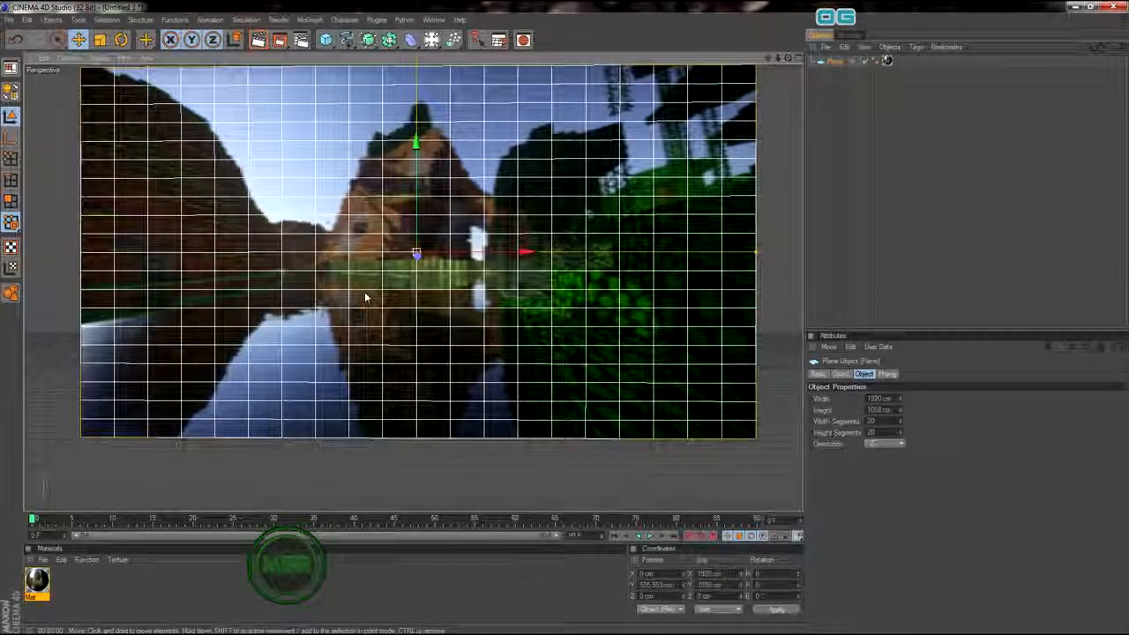
# Step: Frame the textured plane so it nearly fills the view and render the active view to check it
pyautogui.keyDown('alt'); pyautogui.moveTo(364, 291); pyautogui.dragTo(367, 309, button='middle'); pyautogui.keyUp('alt')
pyautogui.moveTo(366, 309)
pyautogui.keyDown('alt'); pyautogui.mouseDown()
pyautogui.moveTo(390, 311)
pyautogui.moveTo(375, 308)
pyautogui.mouseUp(); pyautogui.keyUp('alt')
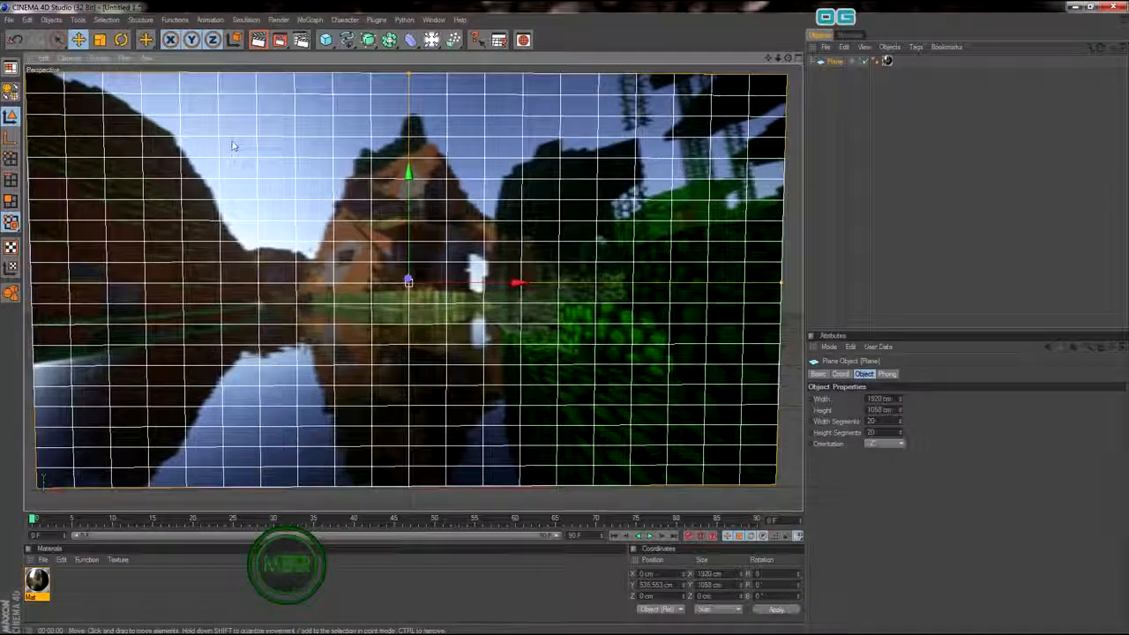
pyautogui.click(258, 40)
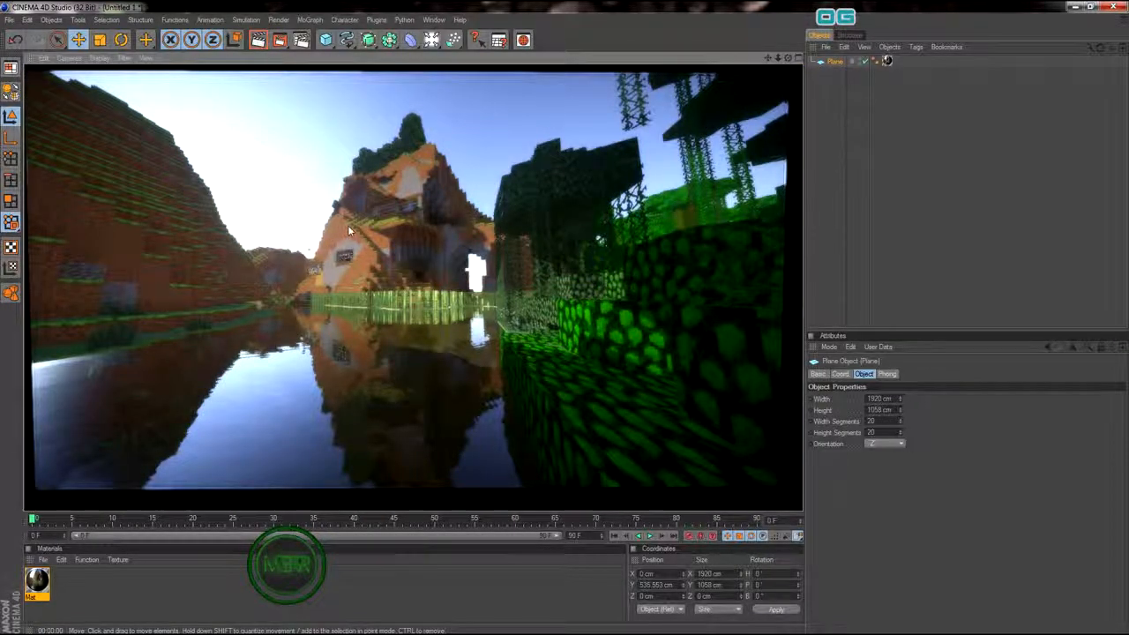
pyautogui.click(338, 254)
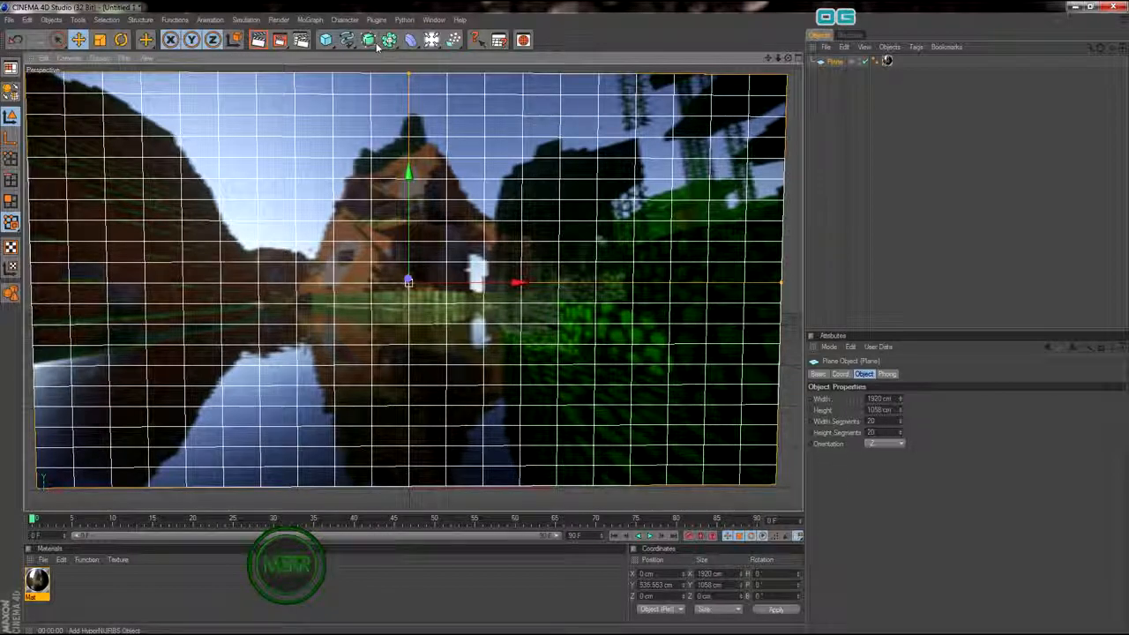
# Step: Add a Text spline reading "MERR plays minecraft"
pyautogui.click(347, 40)
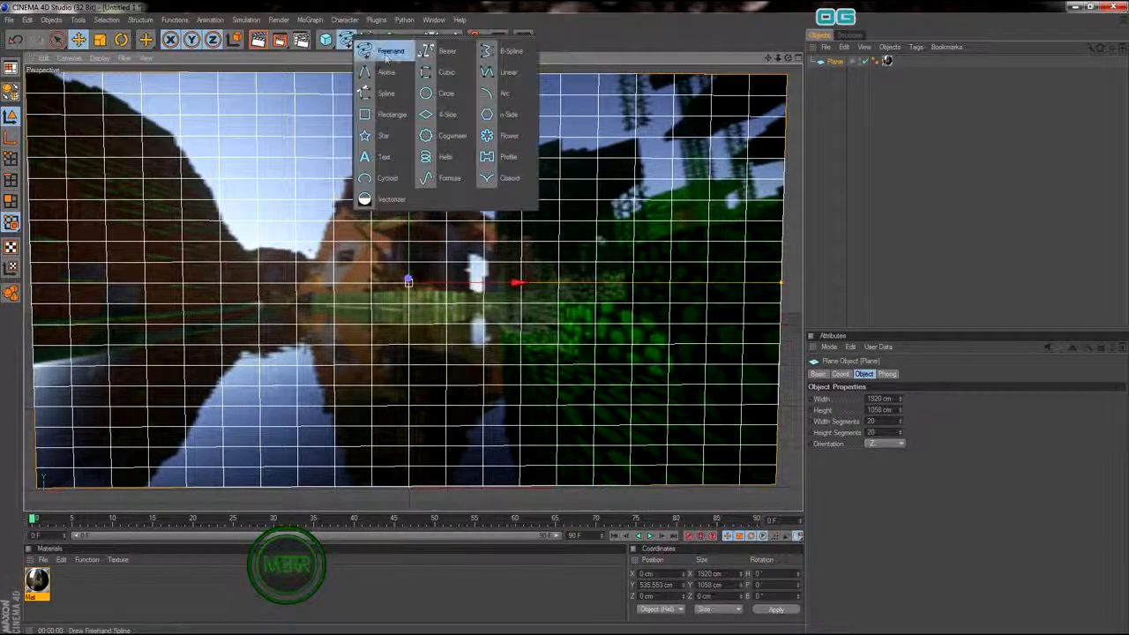
pyautogui.click(386, 155)
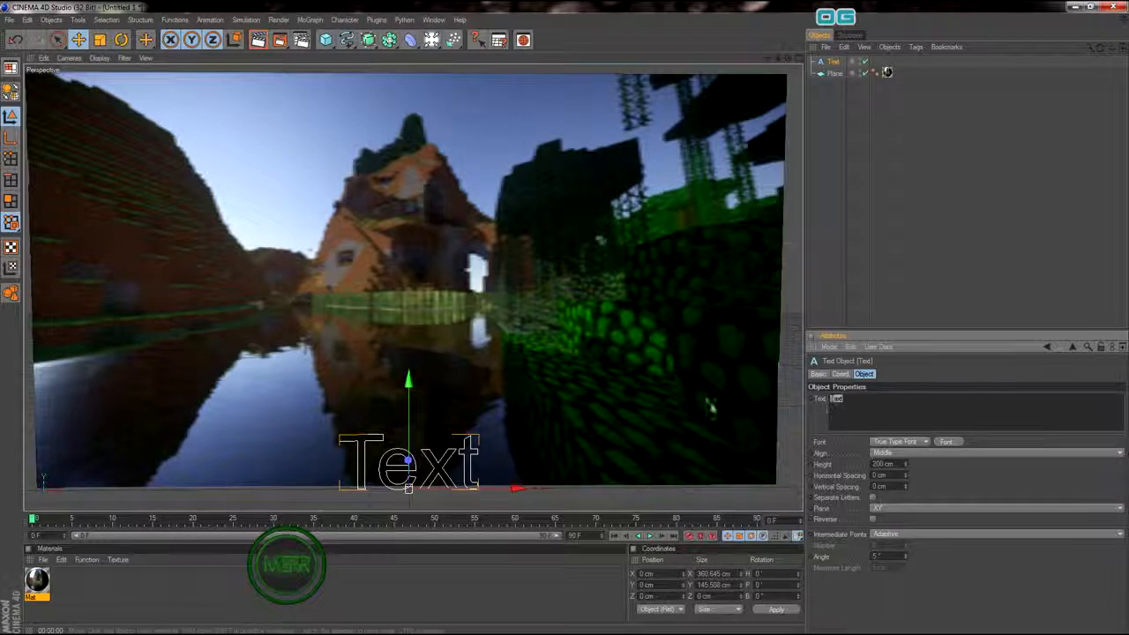
pyautogui.press('BackSpace')
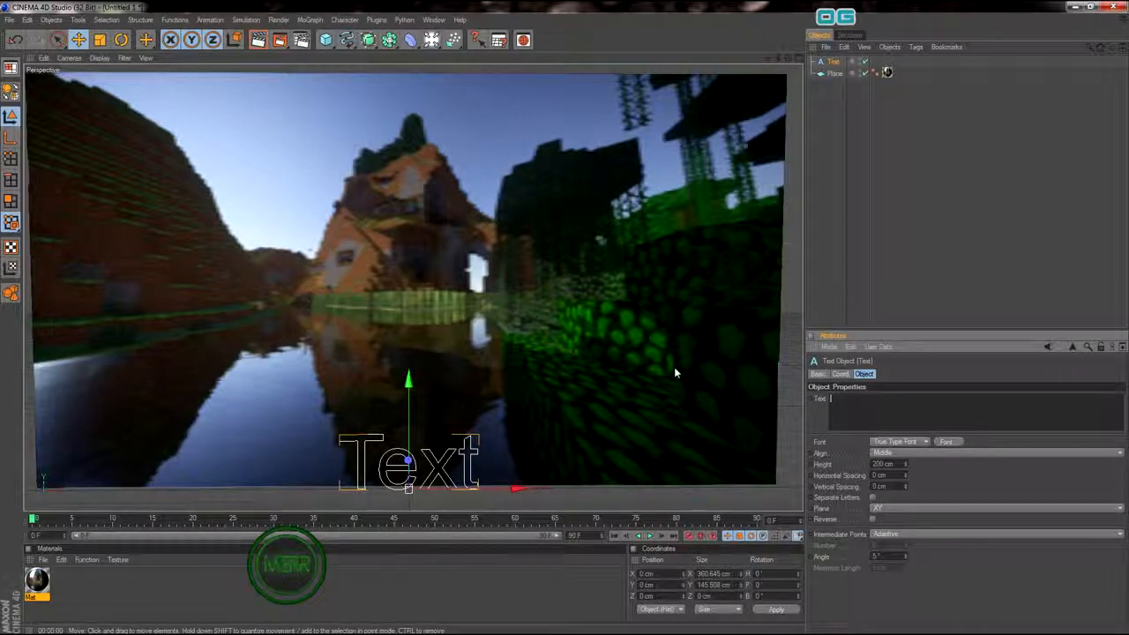
pyautogui.write('MERR')
pyautogui.write(' ap')
pyautogui.write('ays minecraft')
# Step: Set the text's font to Vermin Vibes 2 in the Black style
pyautogui.click(946, 442)
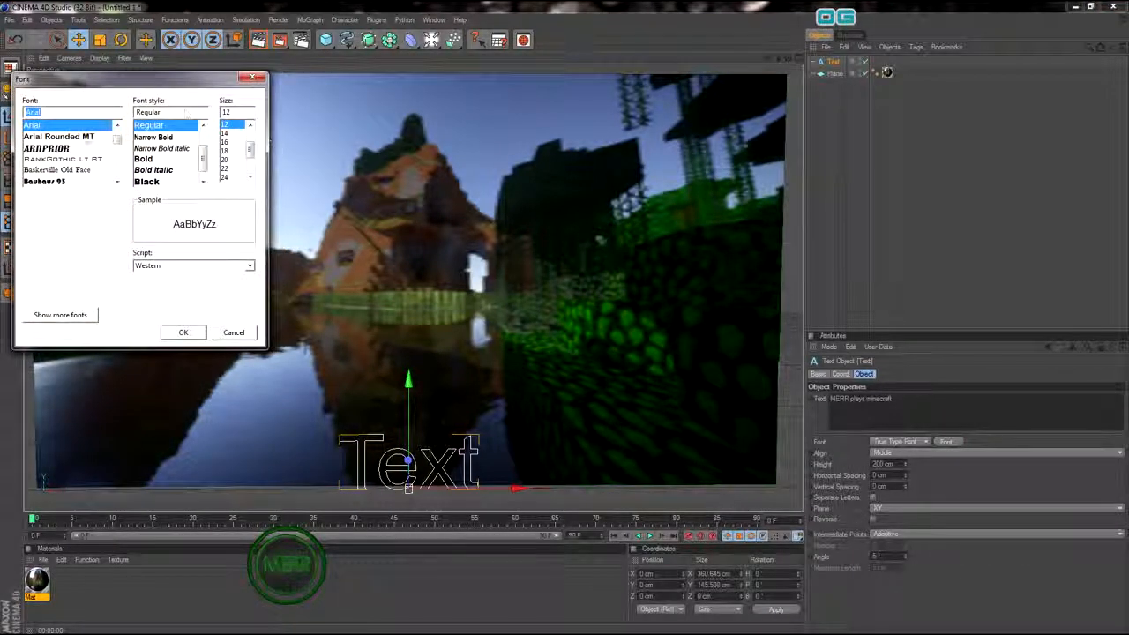
pyautogui.moveTo(116, 144); pyautogui.dragTo(117, 171)
pyautogui.click(91, 182)
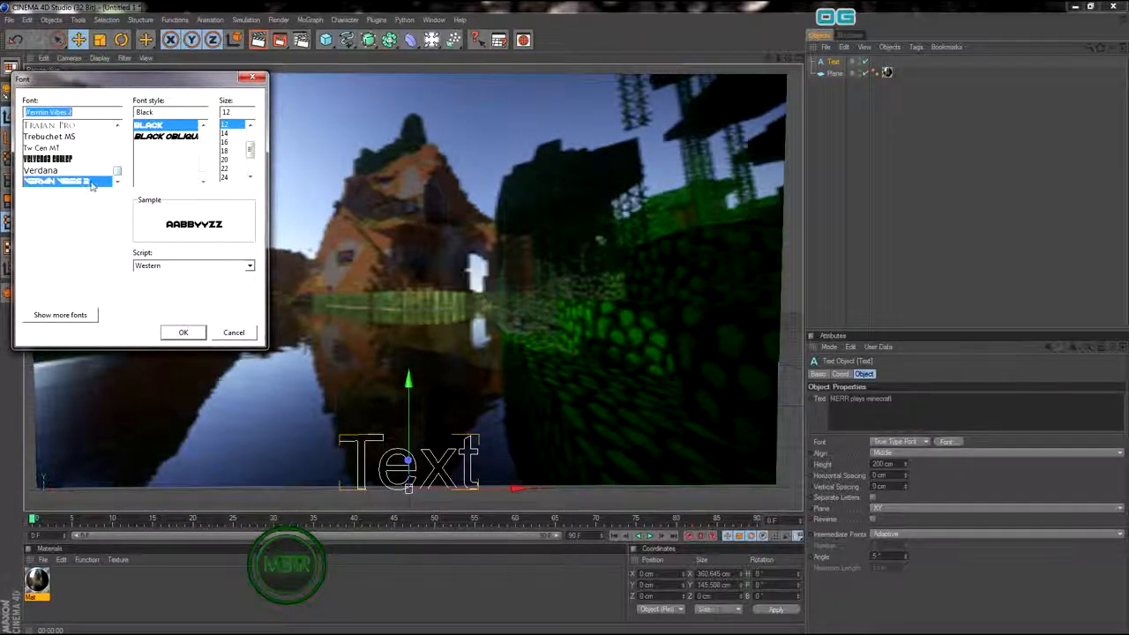
pyautogui.press('Return')
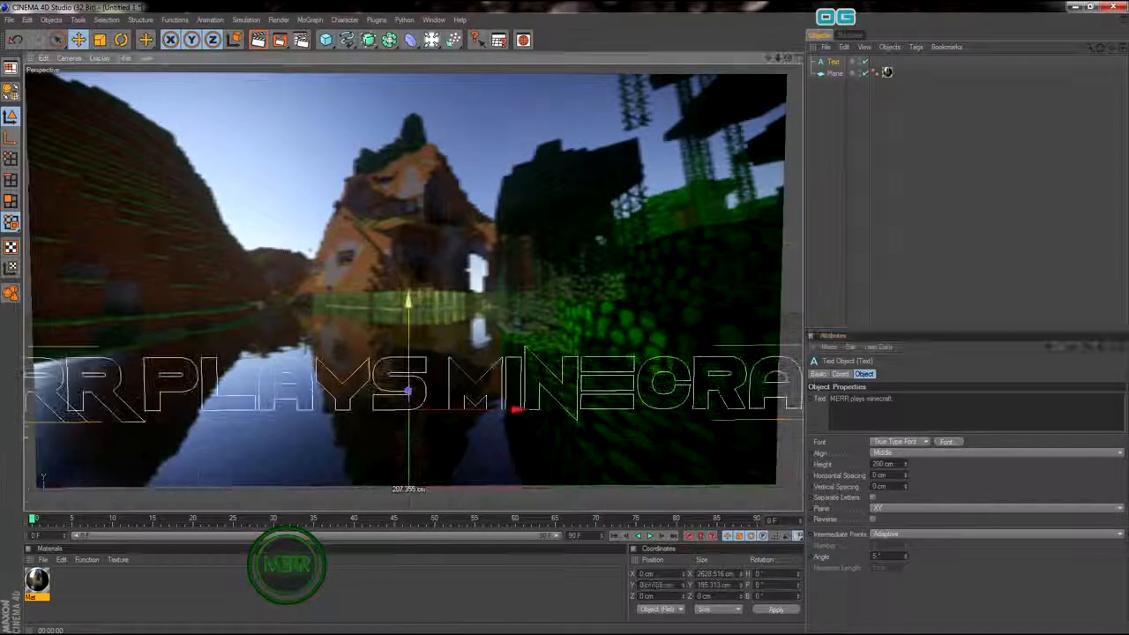
# Step: Reduce the text height to 121 cm and raise the text along Y to about 861 cm, near the backdrop's upper edge
pyautogui.moveTo(408, 259); pyautogui.dragTo(409, 252)
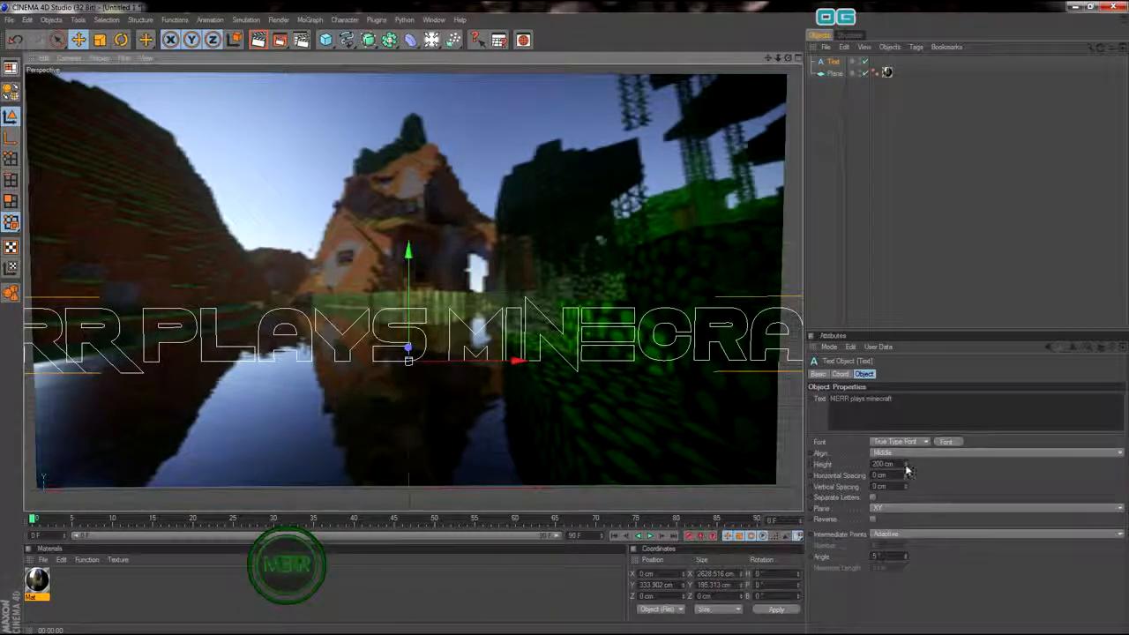
pyautogui.moveTo(906, 466); pyautogui.dragTo(906, 512)
pyautogui.moveTo(408, 252); pyautogui.dragTo(408, 49)
# Step: Render the active view to check the text against the backdrop
pyautogui.click(388, 40)
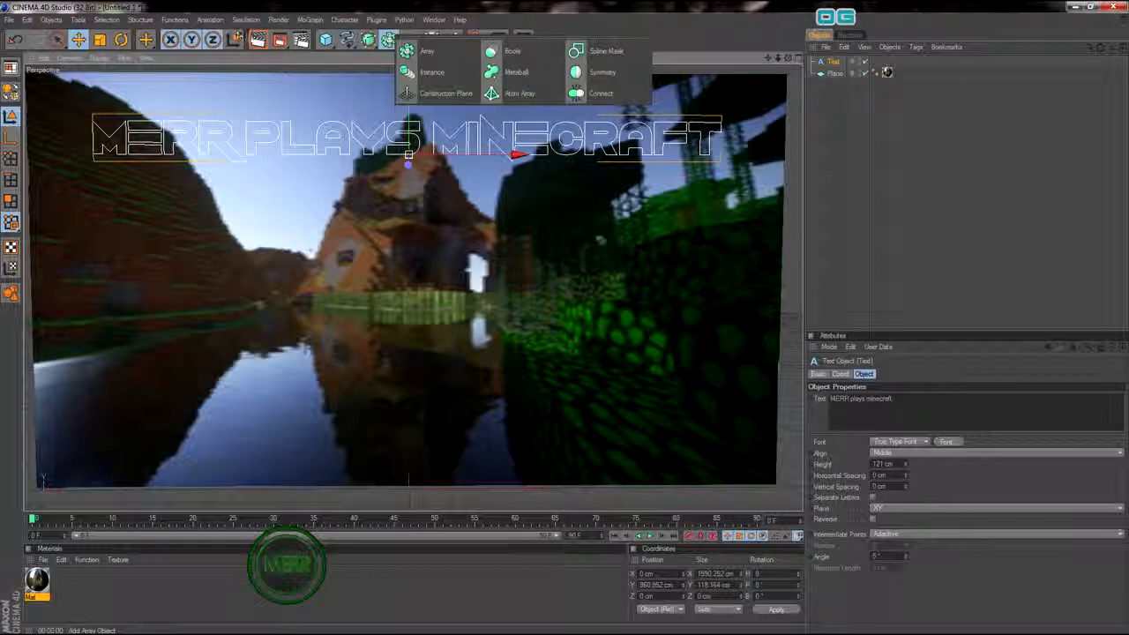
pyautogui.click(259, 41)
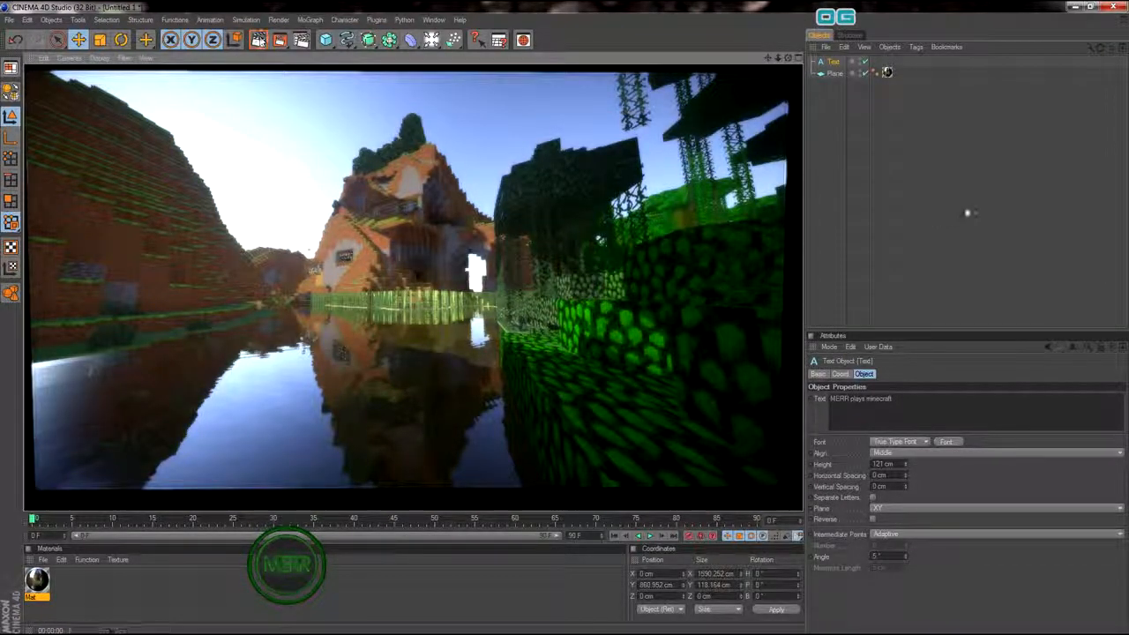
pyautogui.click(869, 164)
# Step: Move the text along Z to about -204 cm, in front of the plane, and render the active view
pyautogui.click(835, 74)
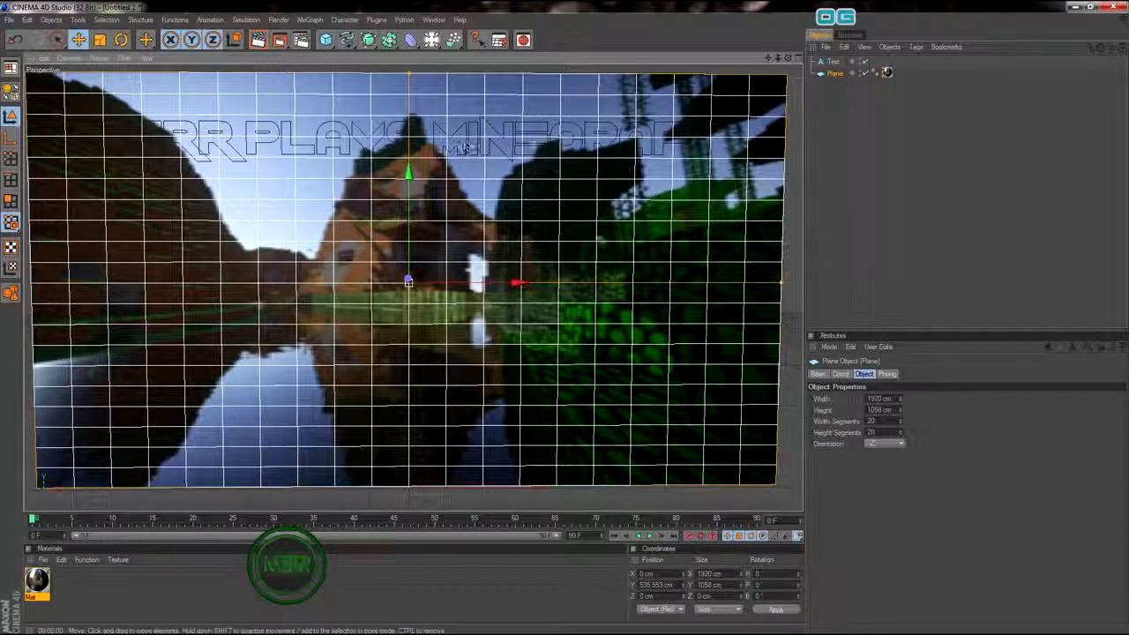
pyautogui.click(832, 62)
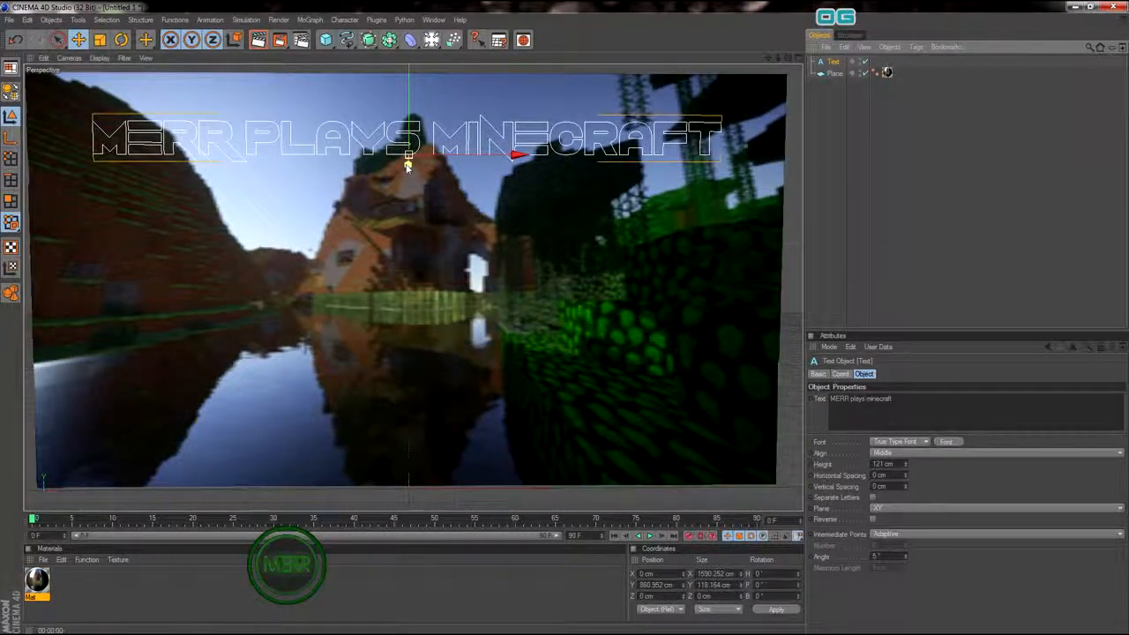
pyautogui.moveTo(407, 162); pyautogui.dragTo(409, 155)
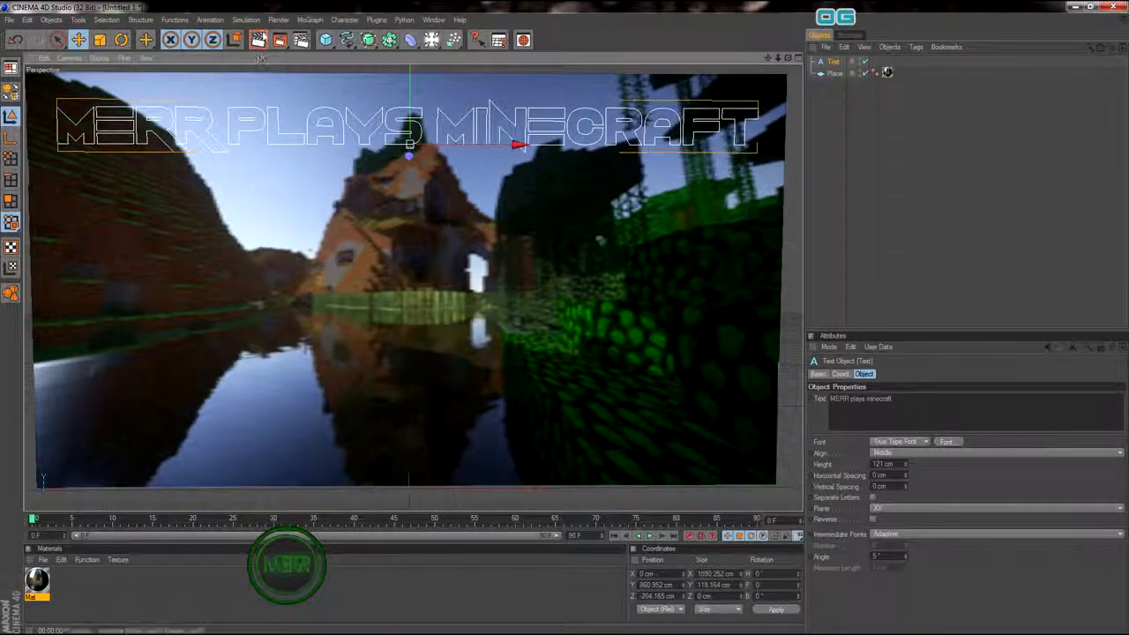
pyautogui.click(258, 40)
pyautogui.click(516, 181)
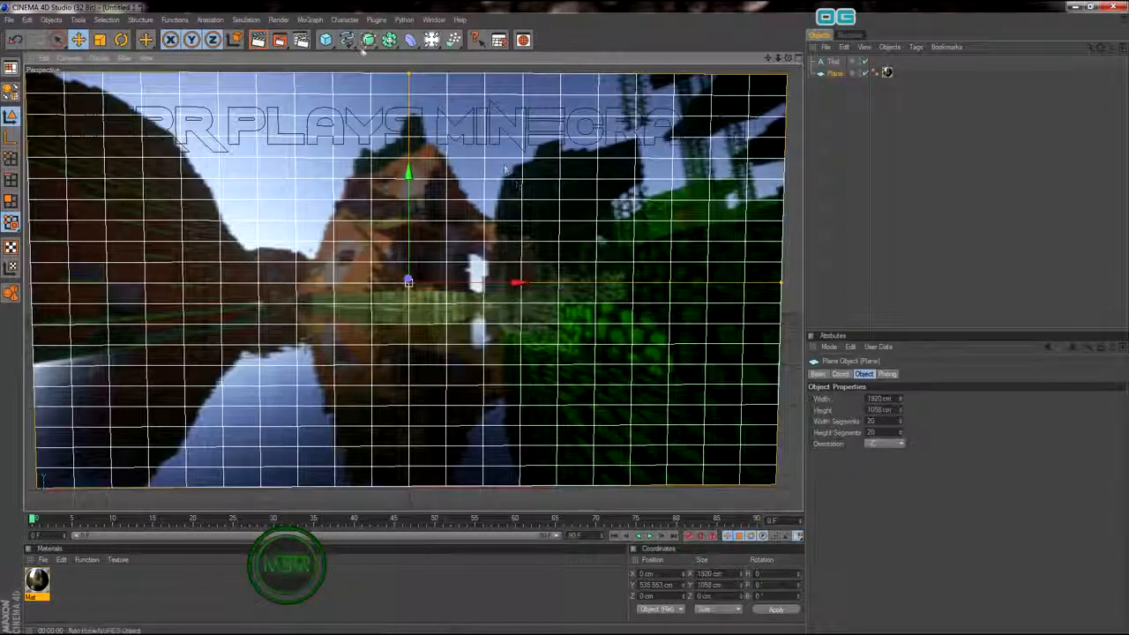
# Step: Add an Extrude NURBS object, nest the text inside it, and render the active view to check the 3D title
pyautogui.click(827, 134)
pyautogui.moveTo(370, 41); pyautogui.dragTo(476, 52)
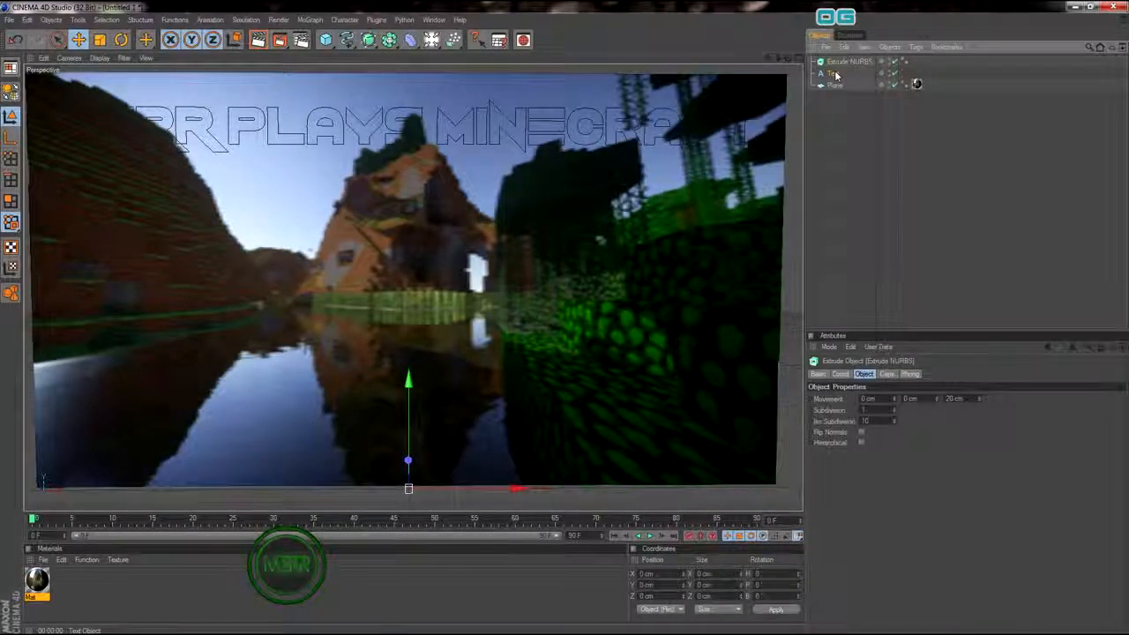
pyautogui.moveTo(836, 73); pyautogui.dragTo(840, 62)
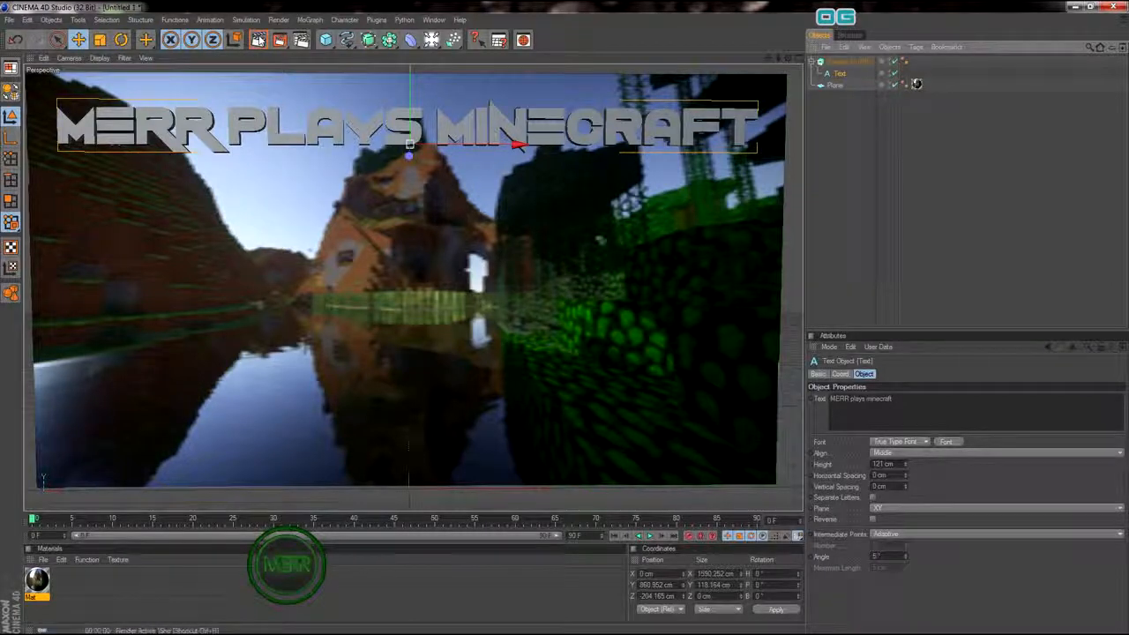
pyautogui.click(259, 39)
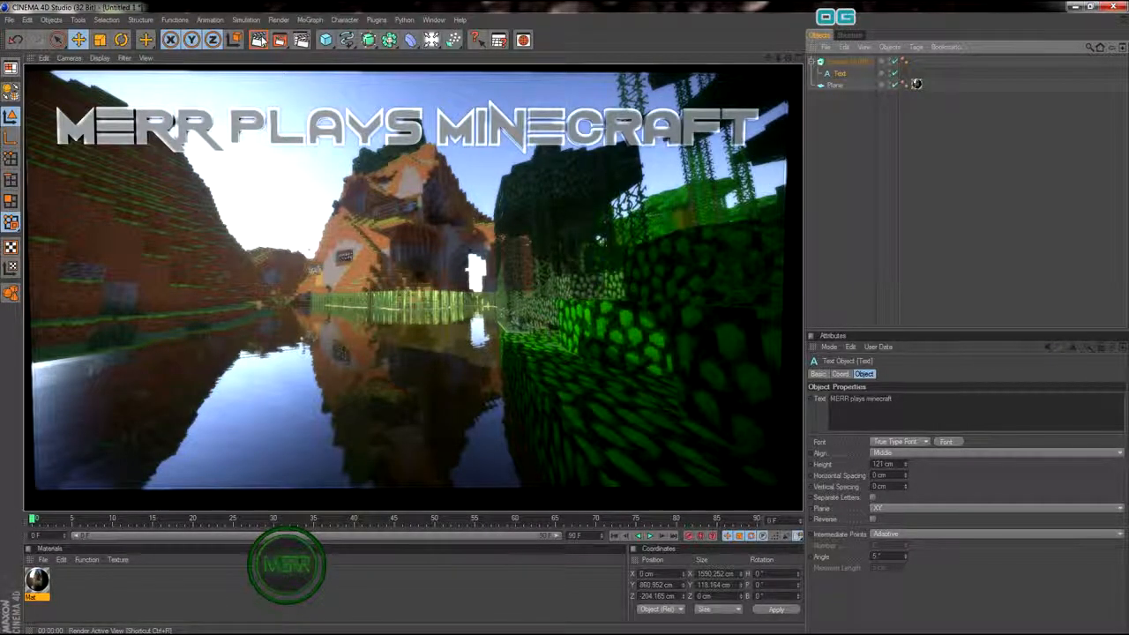
pyautogui.click(846, 187)
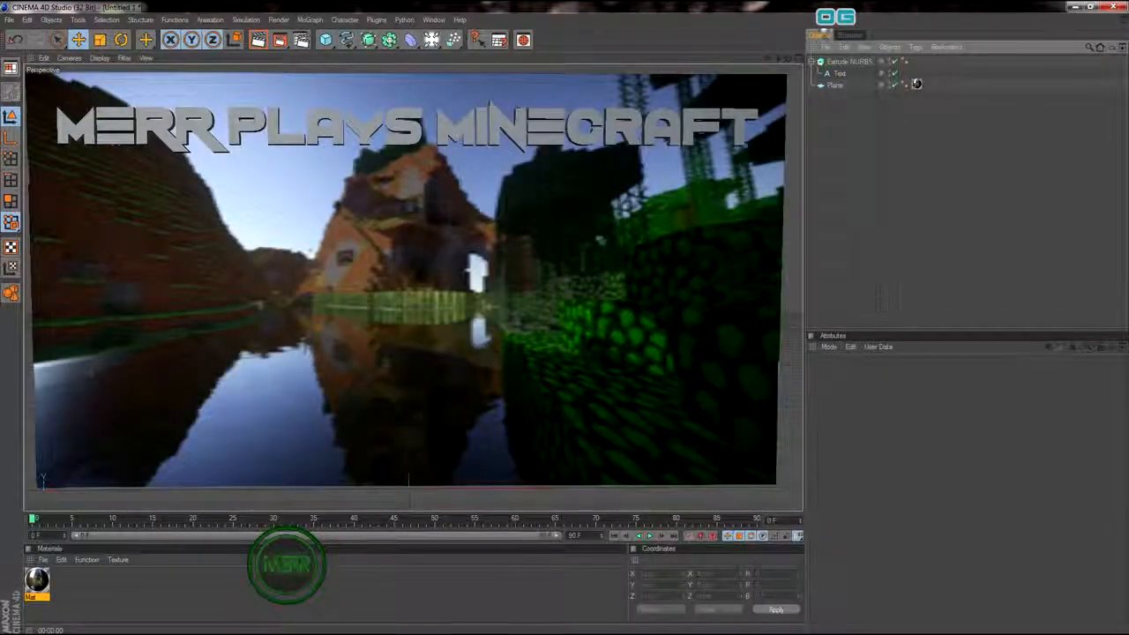
# Step: Try setting the Extrude NURBS start and end caps to None and render the active view
pyautogui.click(841, 64)
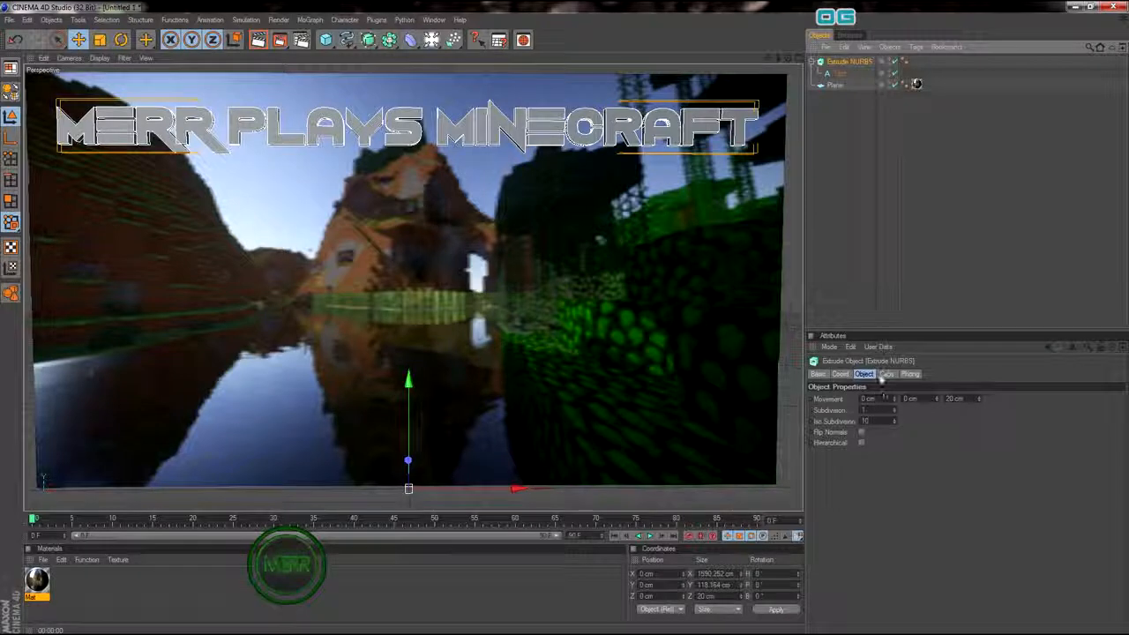
pyautogui.click(887, 375)
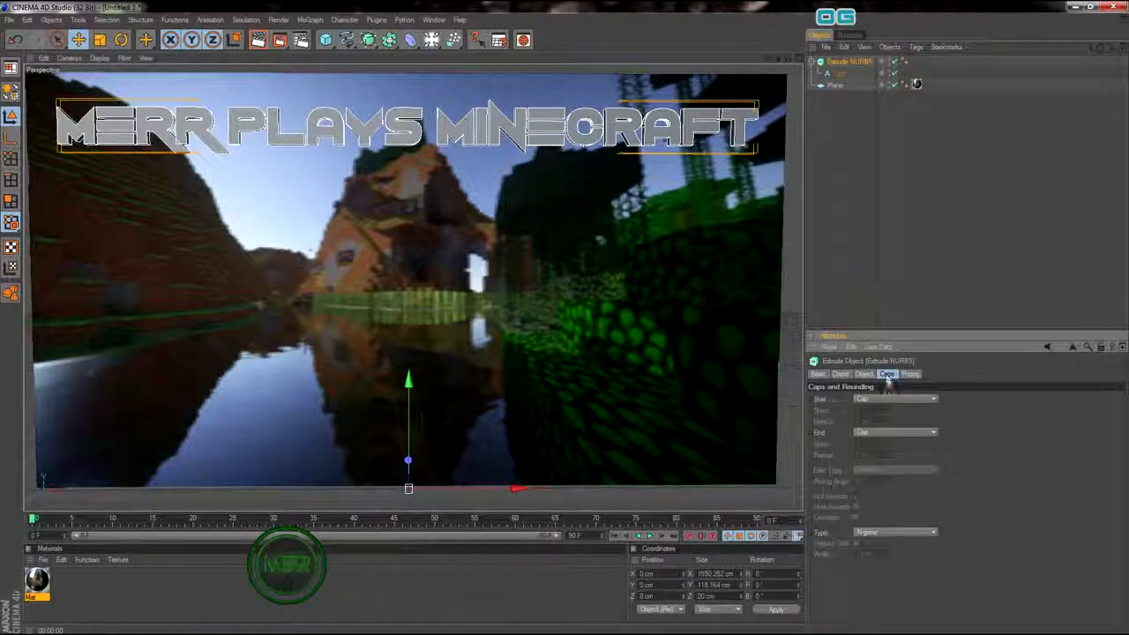
pyautogui.click(875, 433)
pyautogui.click(871, 446)
pyautogui.click(887, 400)
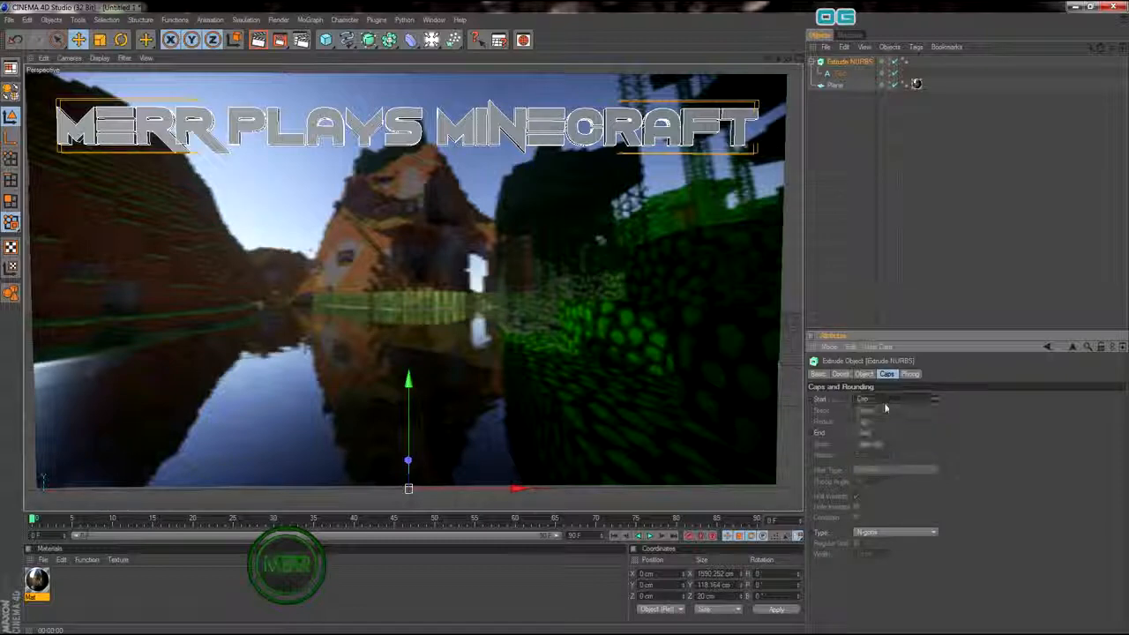
pyautogui.click(883, 408)
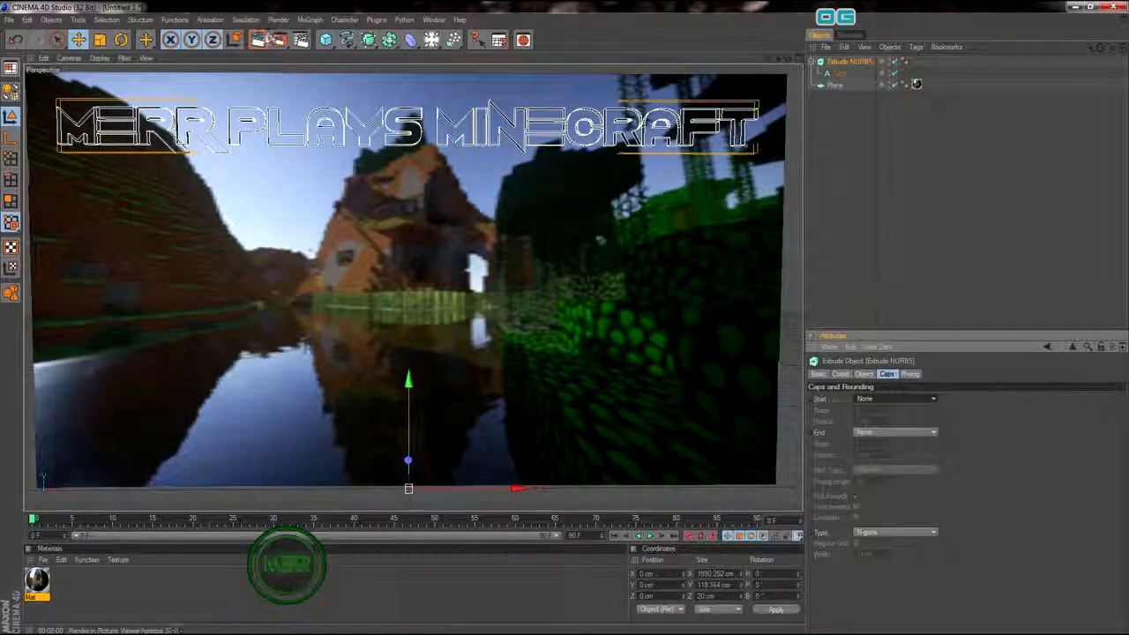
pyautogui.click(257, 39)
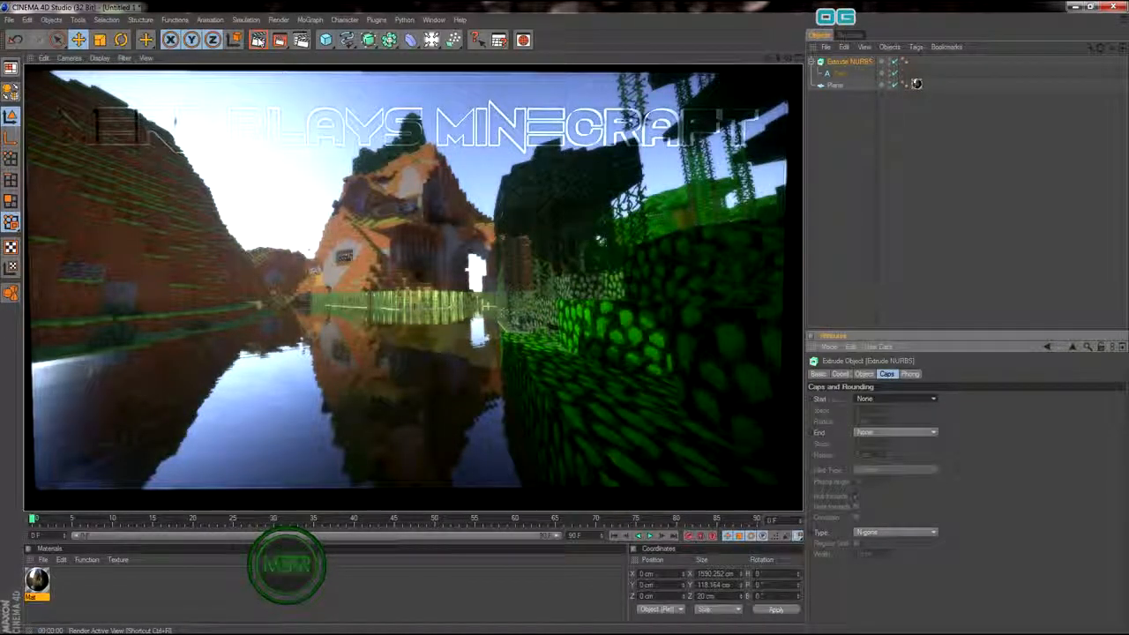
# Step: Set the Extrude NURBS start and end caps back to Cap and render the active view
pyautogui.click(878, 402)
pyautogui.click(869, 422)
pyautogui.click(877, 431)
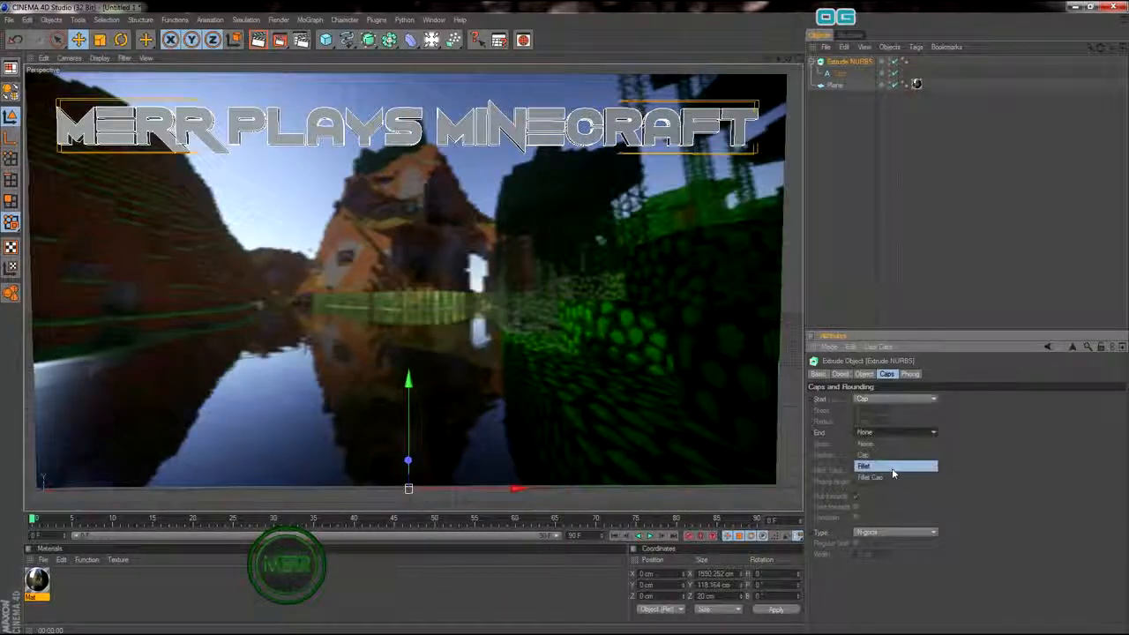
pyautogui.click(889, 455)
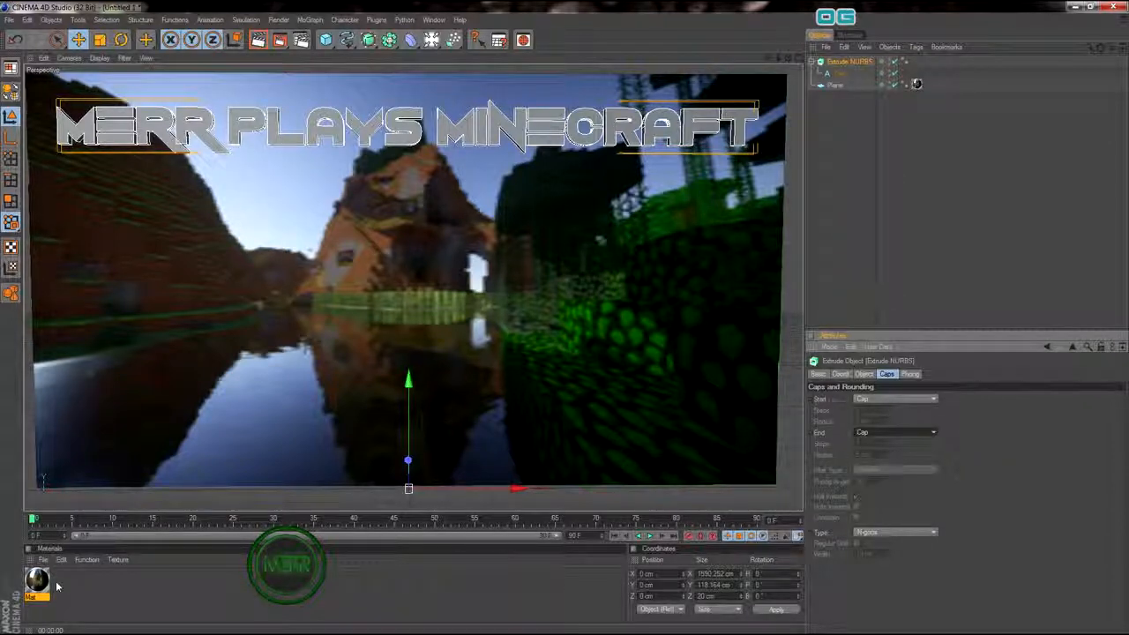
pyautogui.click(259, 41)
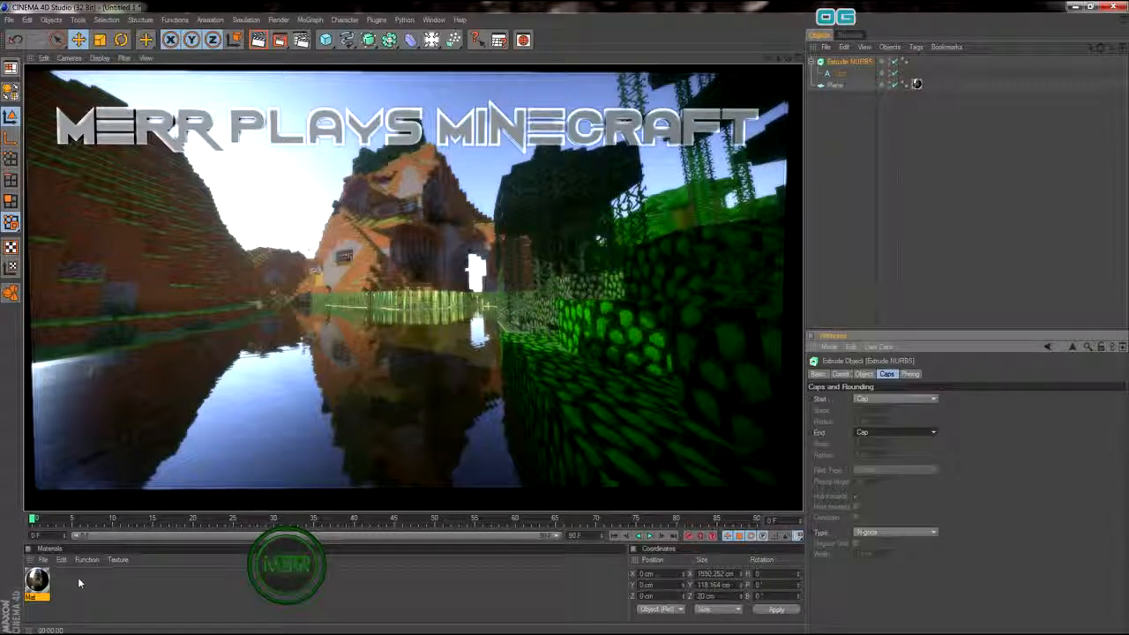
# Step: Create a new material and set its color to bright green, R 52, G 213, B 15
pyautogui.doubleClick(68, 590)
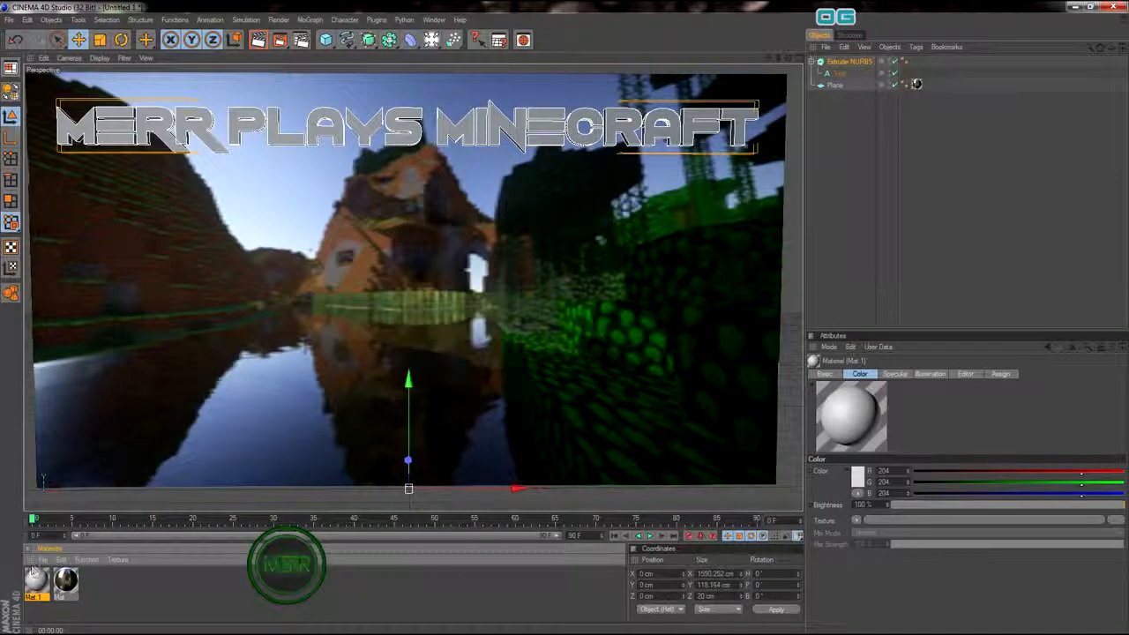
pyautogui.doubleClick(37, 580)
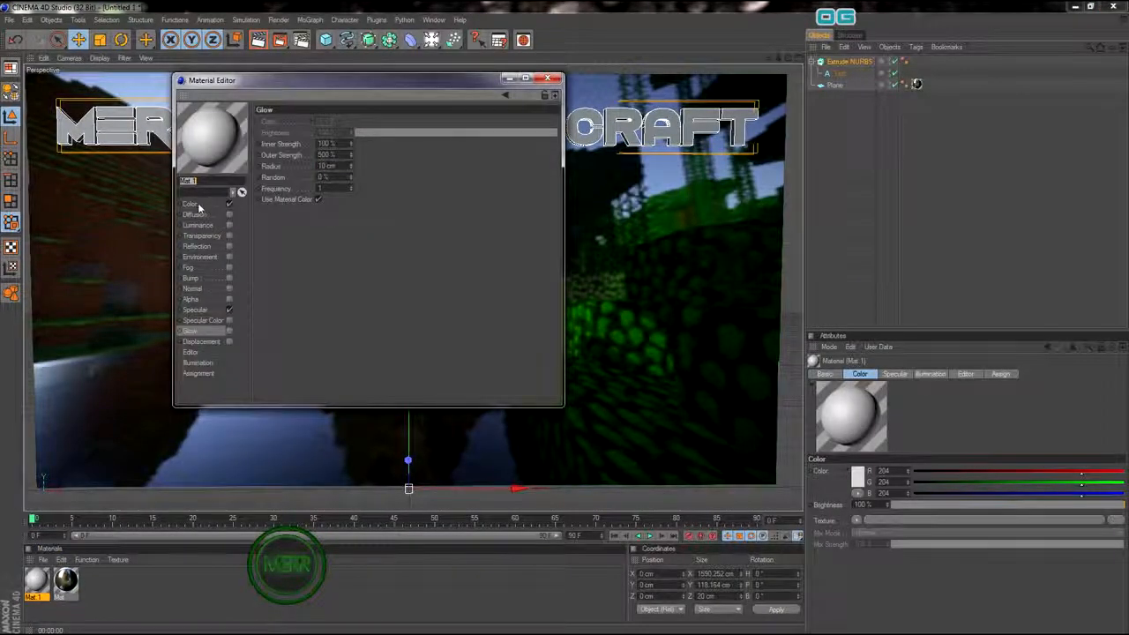
pyautogui.click(190, 203)
pyautogui.click(295, 131)
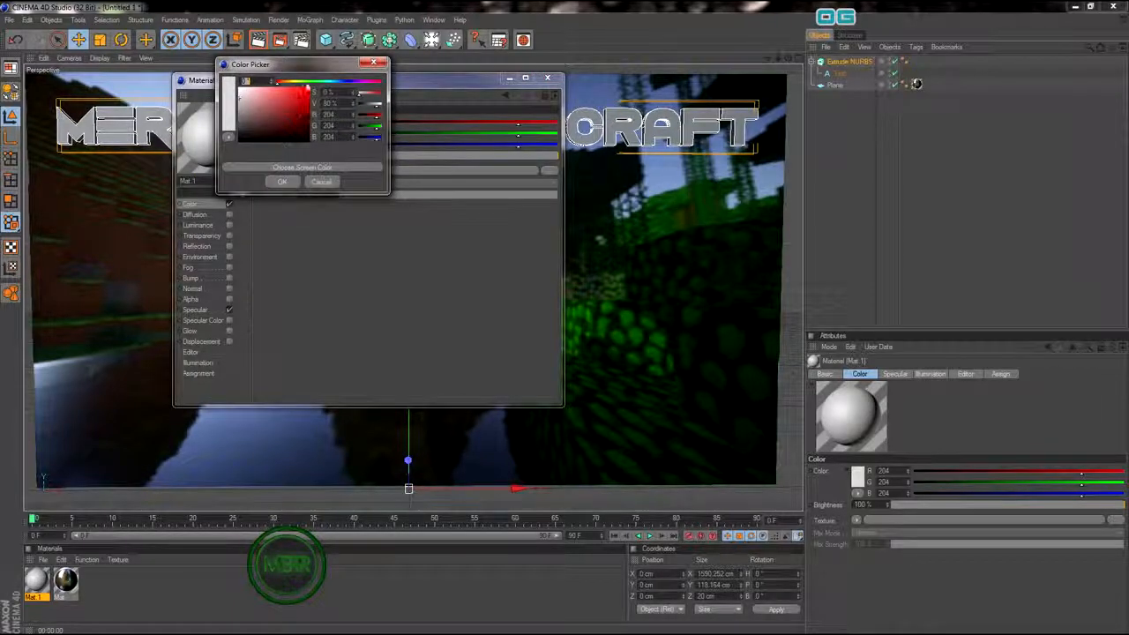
pyautogui.click(309, 82)
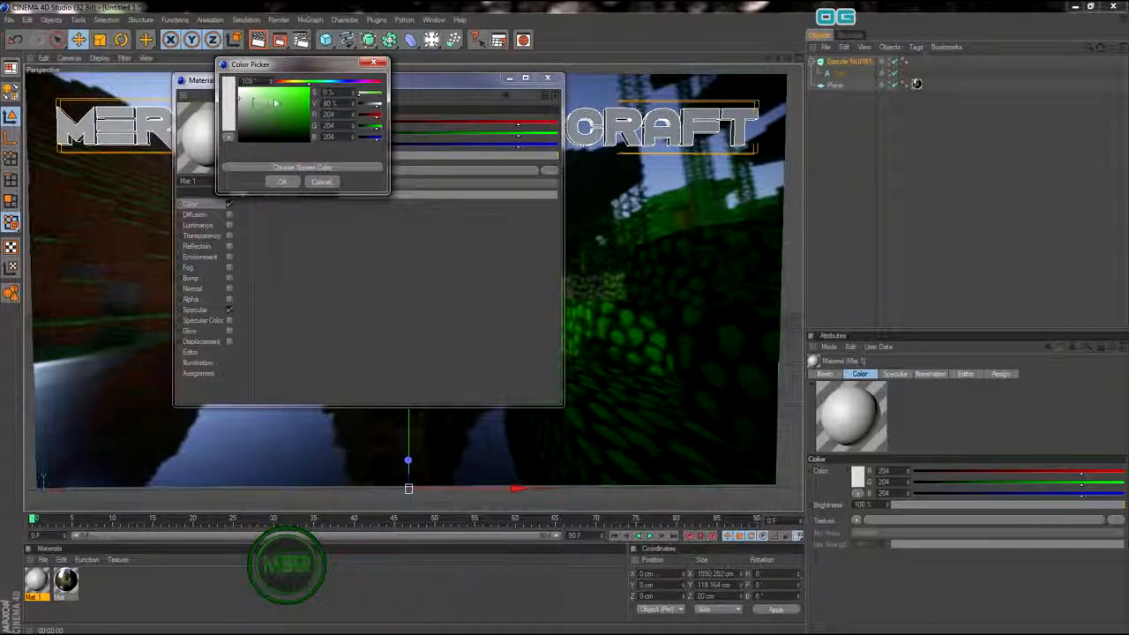
pyautogui.moveTo(240, 101); pyautogui.dragTo(302, 101)
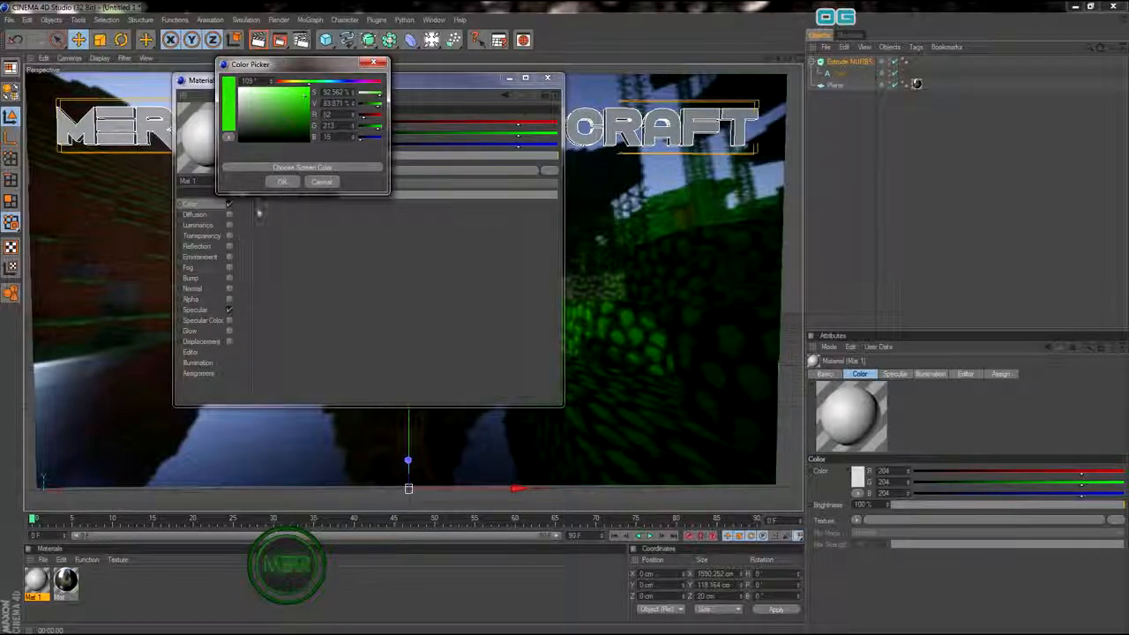
pyautogui.click(282, 181)
# Step: Enable reflection on the green material at 25% brightness with a Fresnel texture, and reduce the texture's mix strength
pyautogui.click(229, 247)
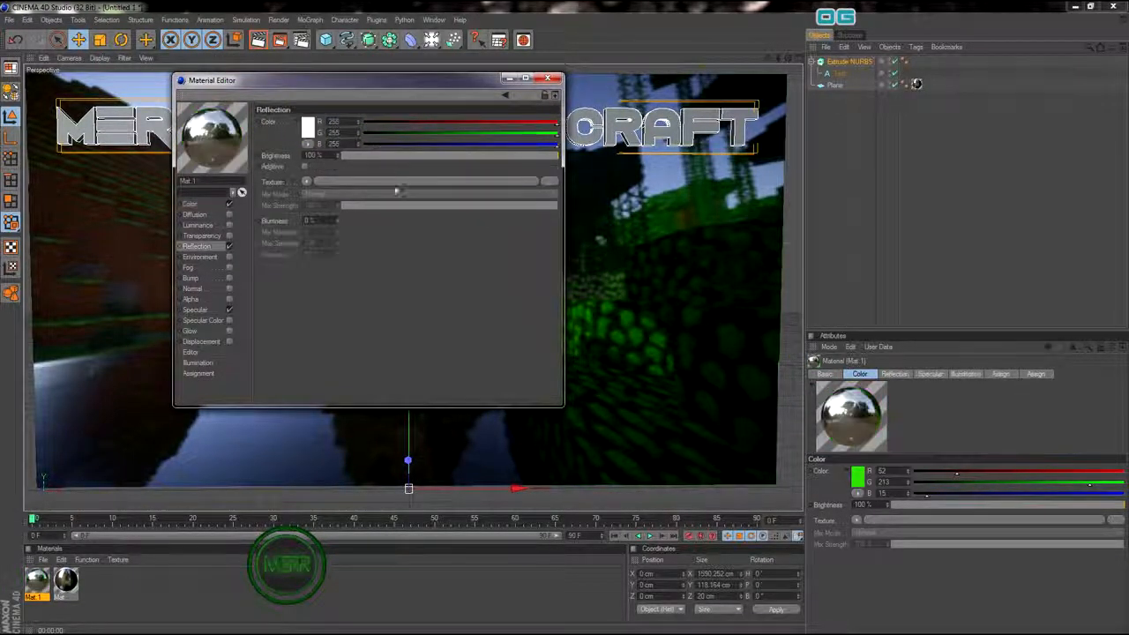
pyautogui.moveTo(400, 159); pyautogui.dragTo(394, 157)
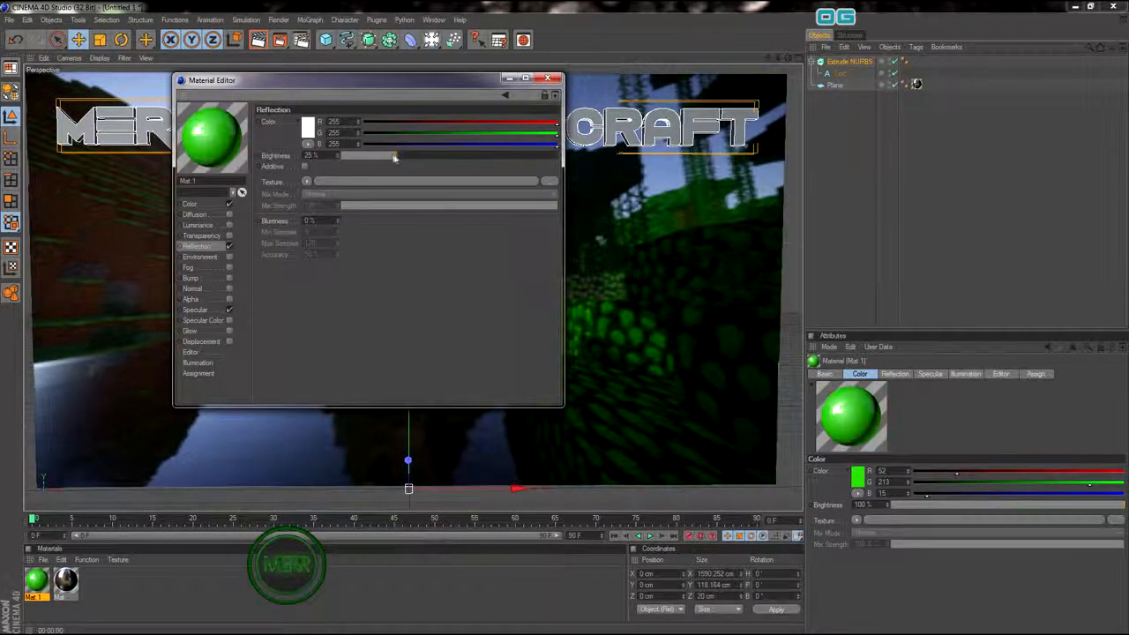
pyautogui.click(306, 182)
pyautogui.click(335, 302)
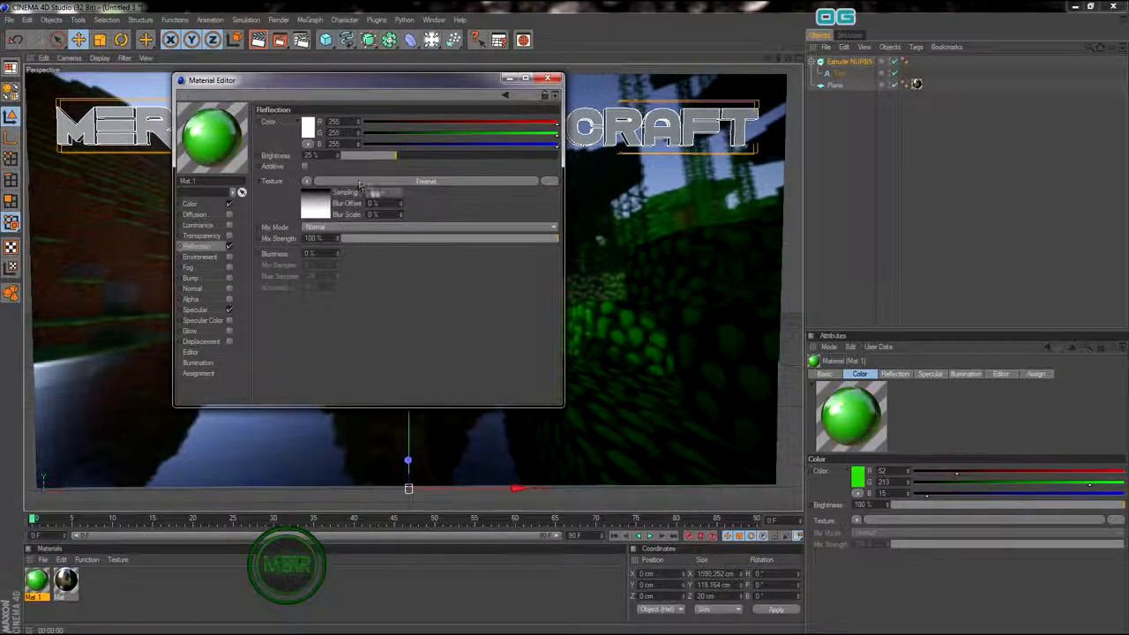
pyautogui.moveTo(373, 238); pyautogui.dragTo(441, 239)
pyautogui.click(548, 78)
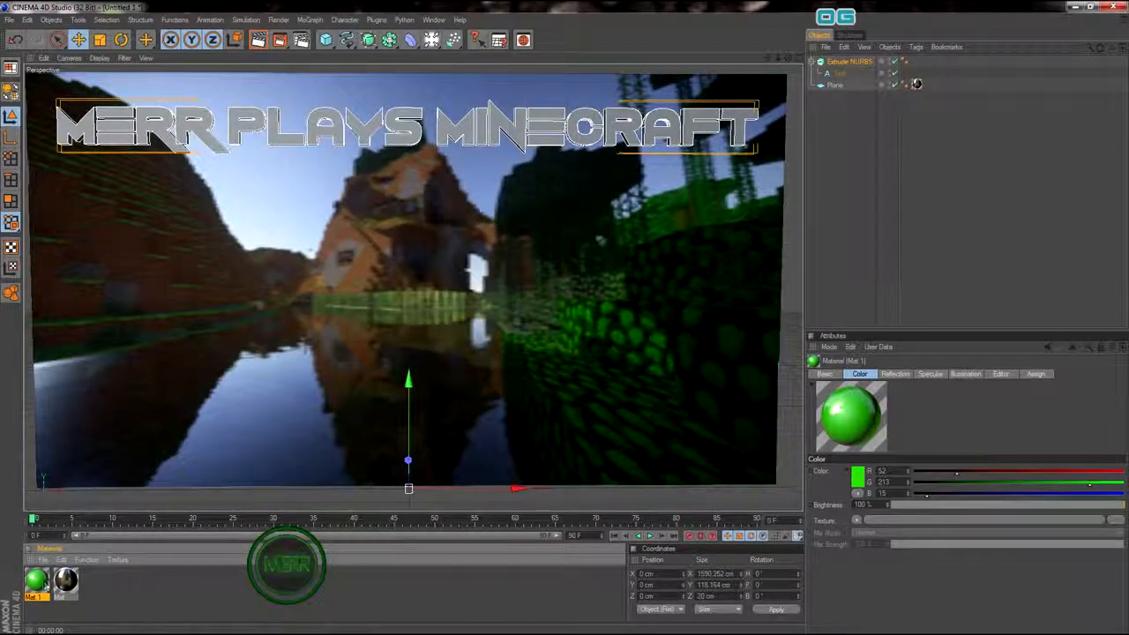
# Step: Apply the green material to the extruded title text and render the active view
pyautogui.moveTo(344, 120); pyautogui.dragTo(344, 120)
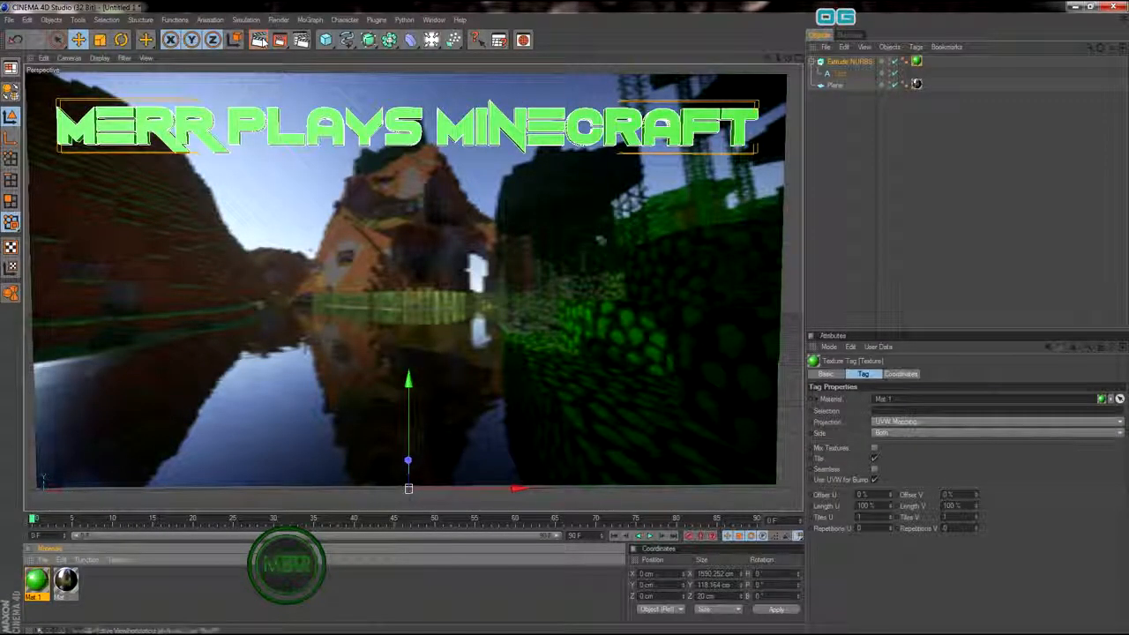
pyautogui.click(259, 40)
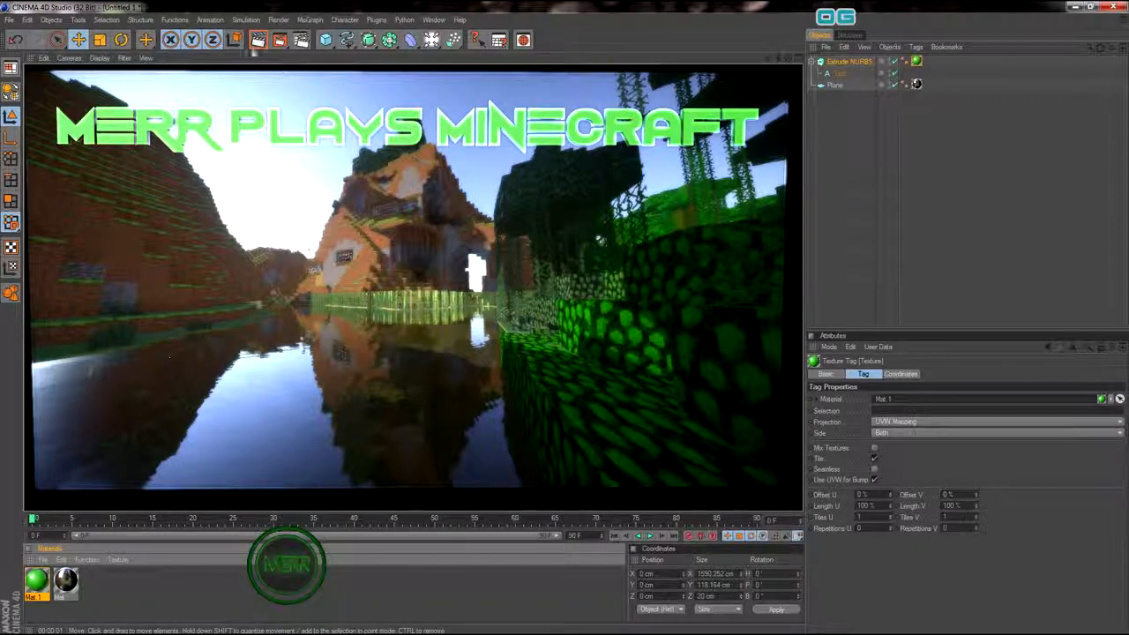
# Step: Try shifting the backdrop plane about -3 cm along X, and undo the move
pyautogui.click(601, 260)
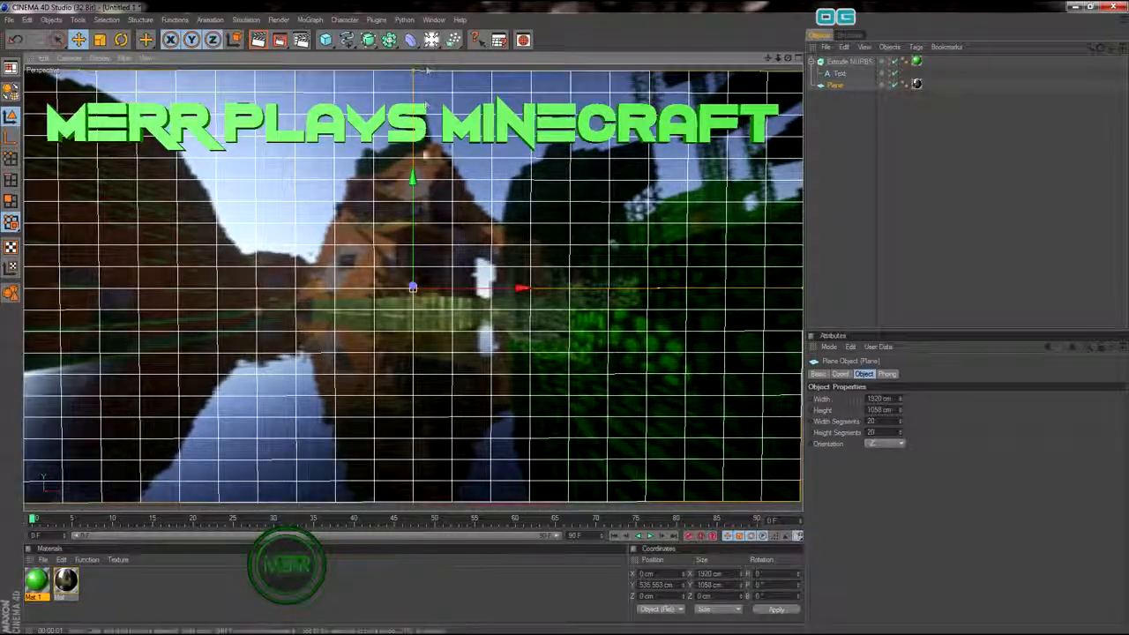
pyautogui.moveTo(451, 291); pyautogui.dragTo(454, 291)
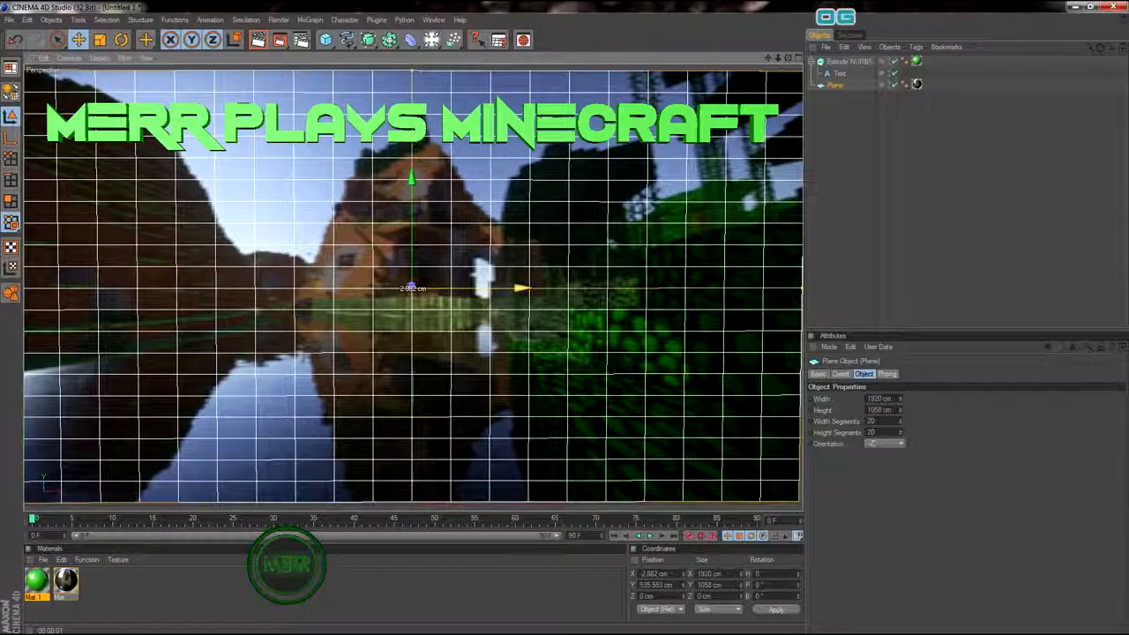
pyautogui.hotkey('ctrl', 'z')
pyautogui.hotkey('ctrl', 'z')
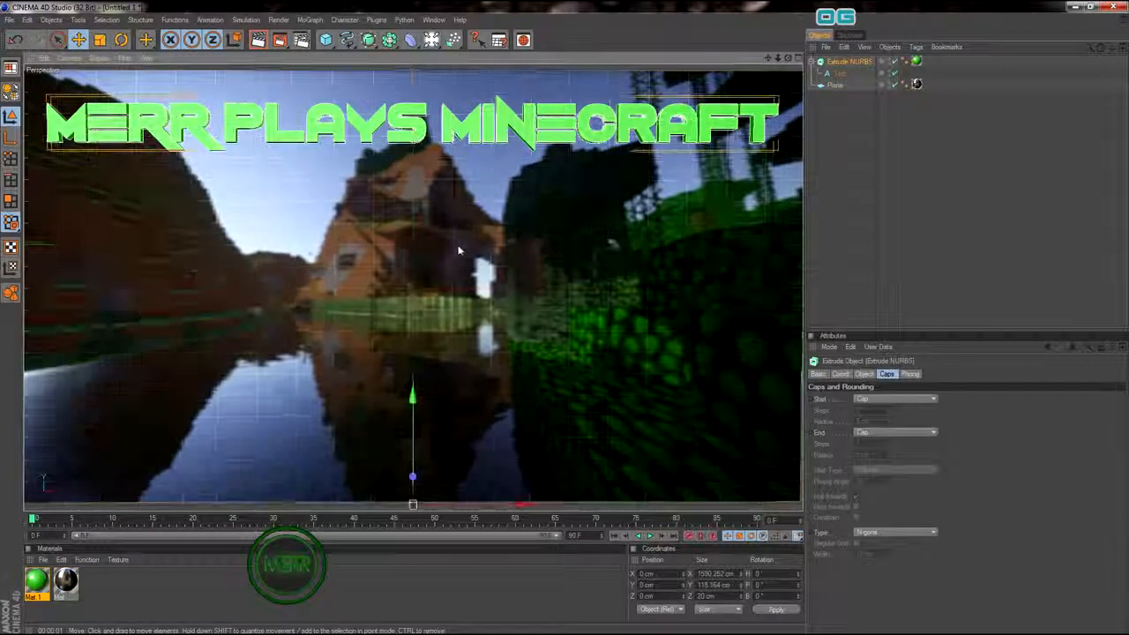
# Step: Shift the extruded title slightly along negative X and render the active view to check its placement
pyautogui.moveTo(474, 506); pyautogui.dragTo(468, 506)
pyautogui.click(512, 433)
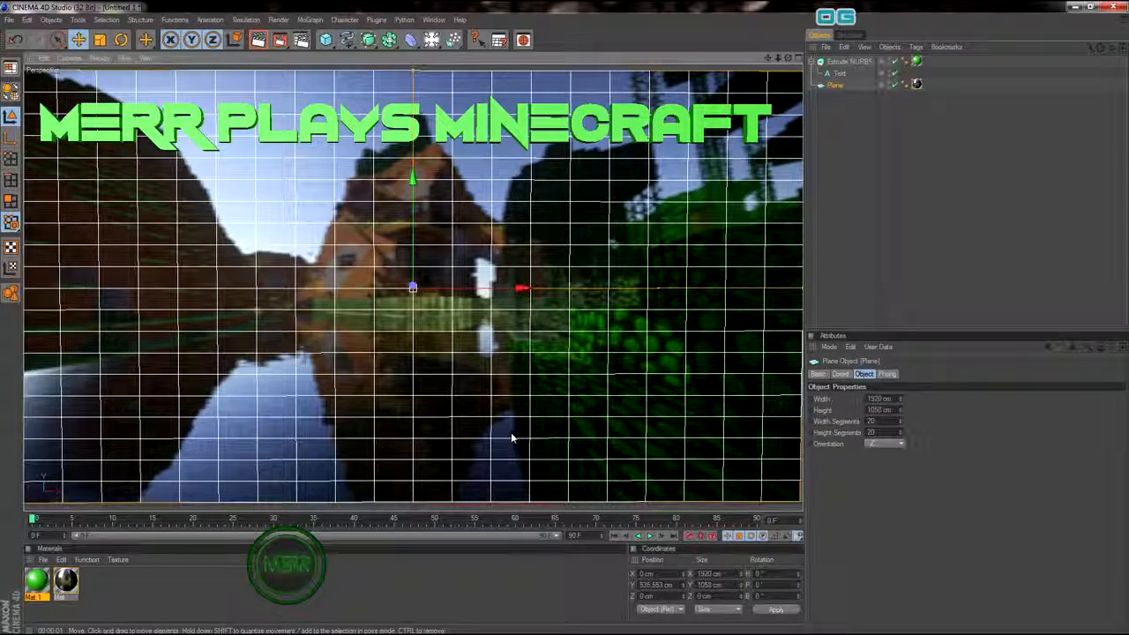
pyautogui.keyDown('alt'); pyautogui.moveTo(511, 433); pyautogui.dragTo(513, 438, button='middle'); pyautogui.keyUp('alt')
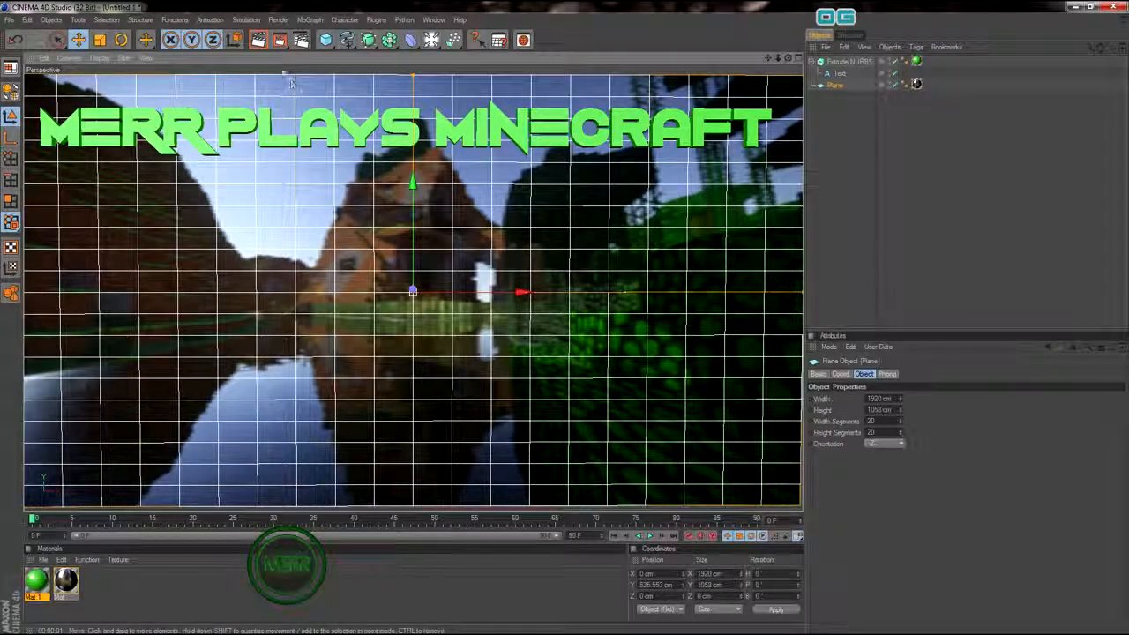
pyautogui.click(257, 40)
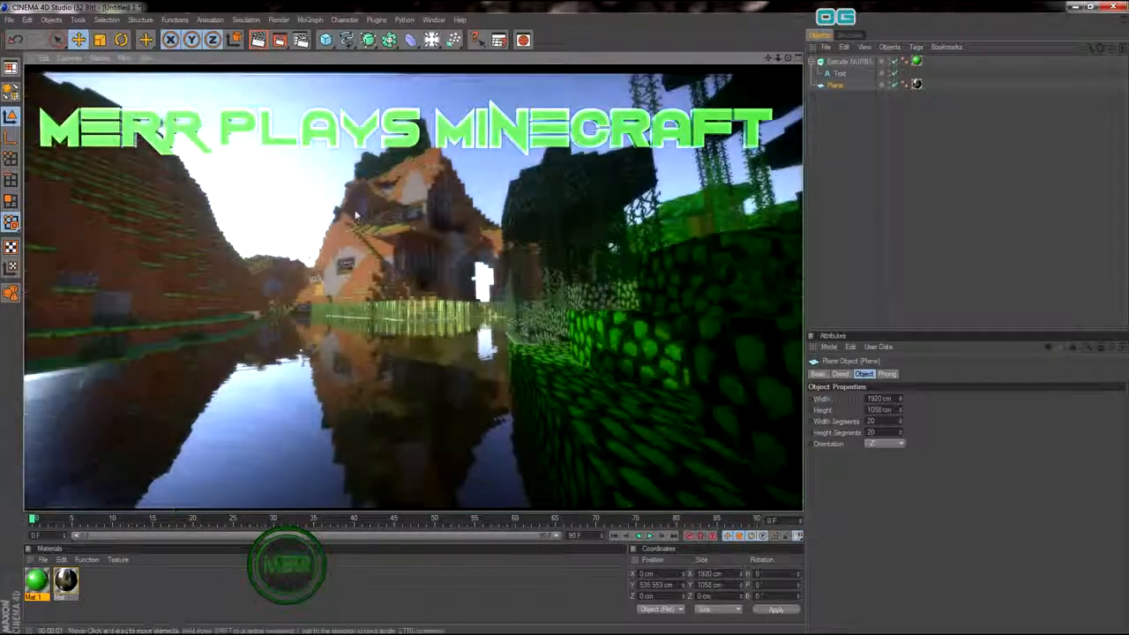
# Step: Reframe the perspective view so the backdrop fills it with the whole title inside, checking the framing with test renders
pyautogui.click(399, 263)
pyautogui.keyDown('alt'); pyautogui.moveTo(441, 271); pyautogui.dragTo(441, 269, button='middle'); pyautogui.keyUp('alt')
pyautogui.scroll(1, 441, 269)
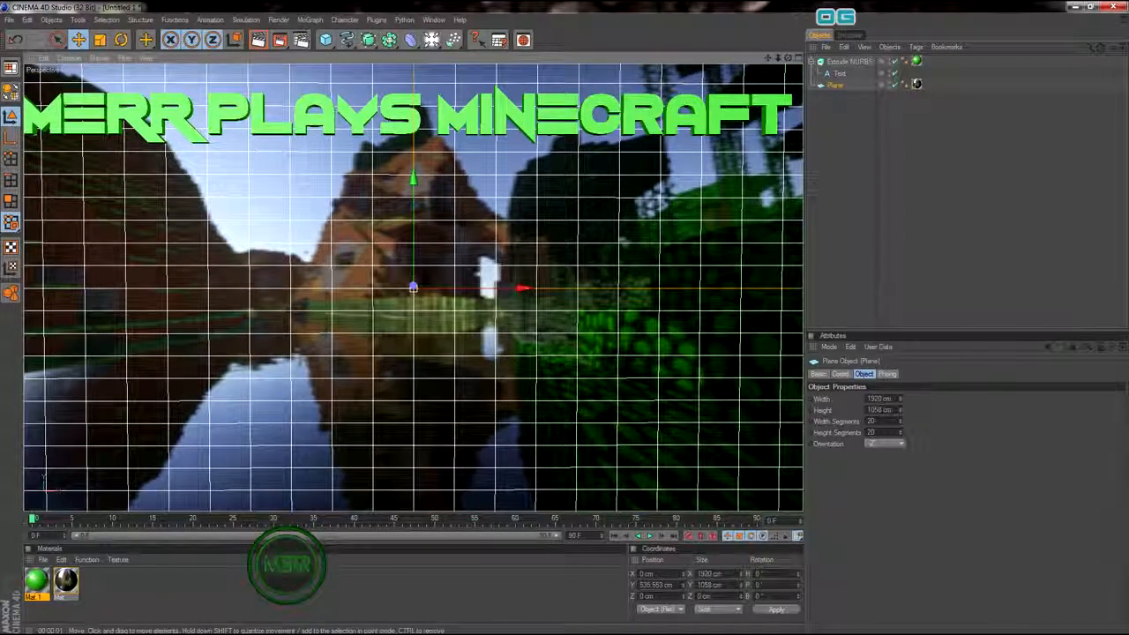
pyautogui.click(258, 40)
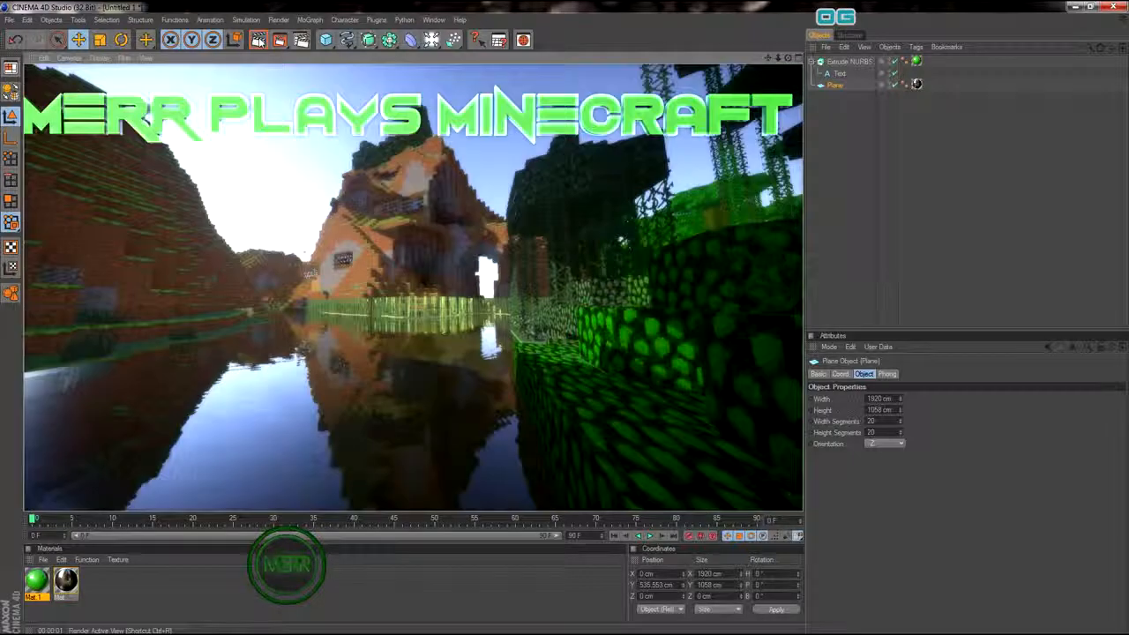
pyautogui.click(373, 234)
pyautogui.keyDown('alt'); pyautogui.moveTo(373, 235); pyautogui.dragTo(379, 236, button='middle'); pyautogui.keyUp('alt')
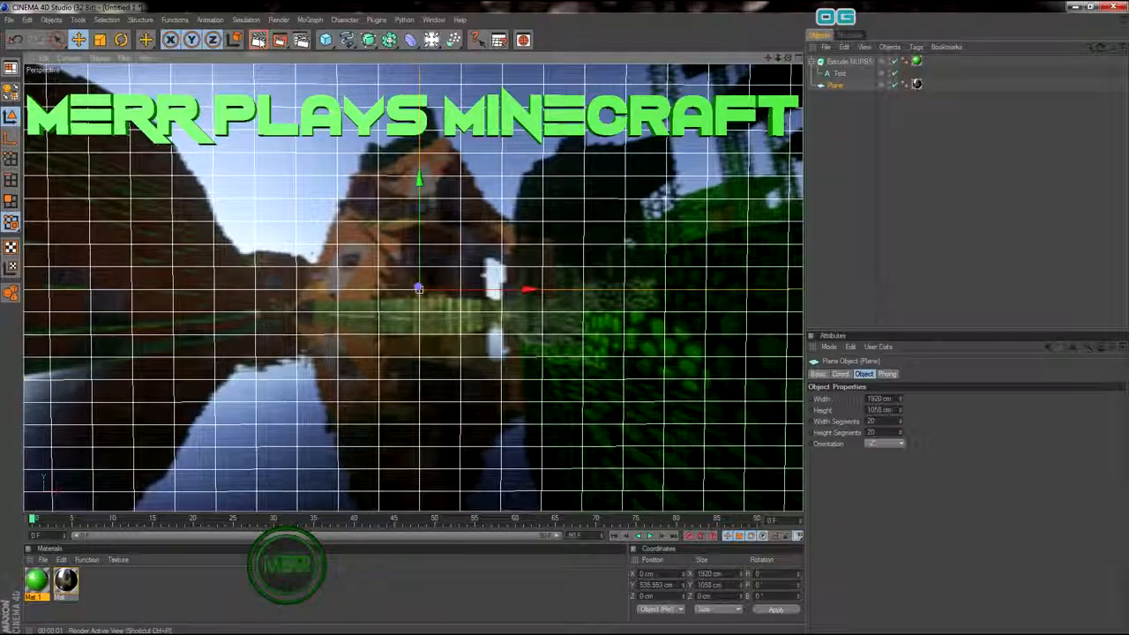
pyautogui.click(259, 39)
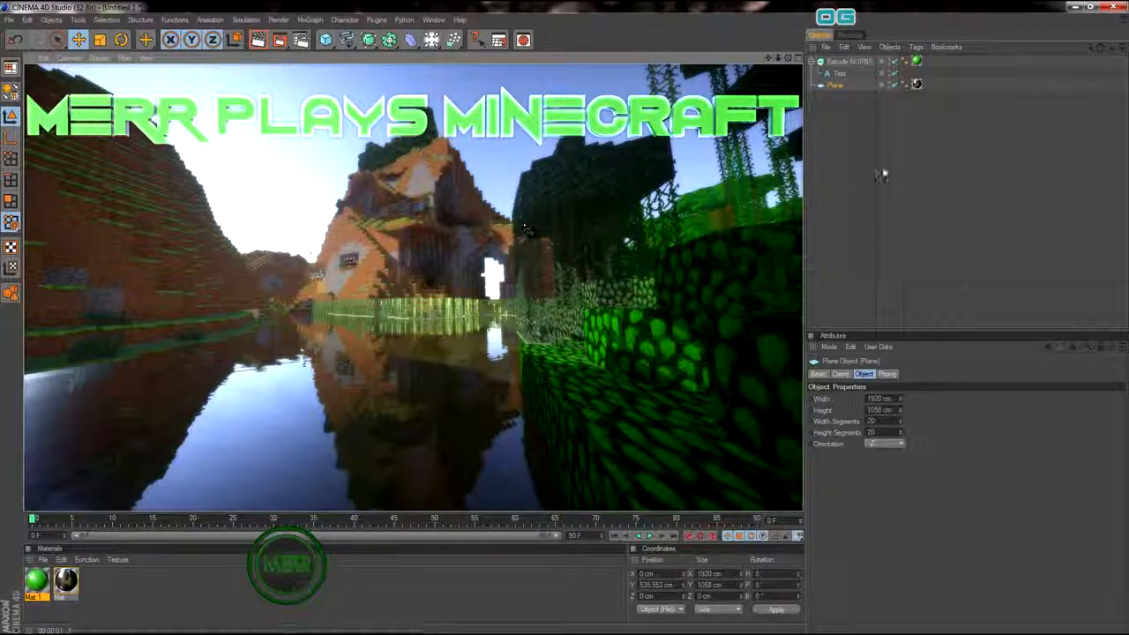
pyautogui.click(400, 250)
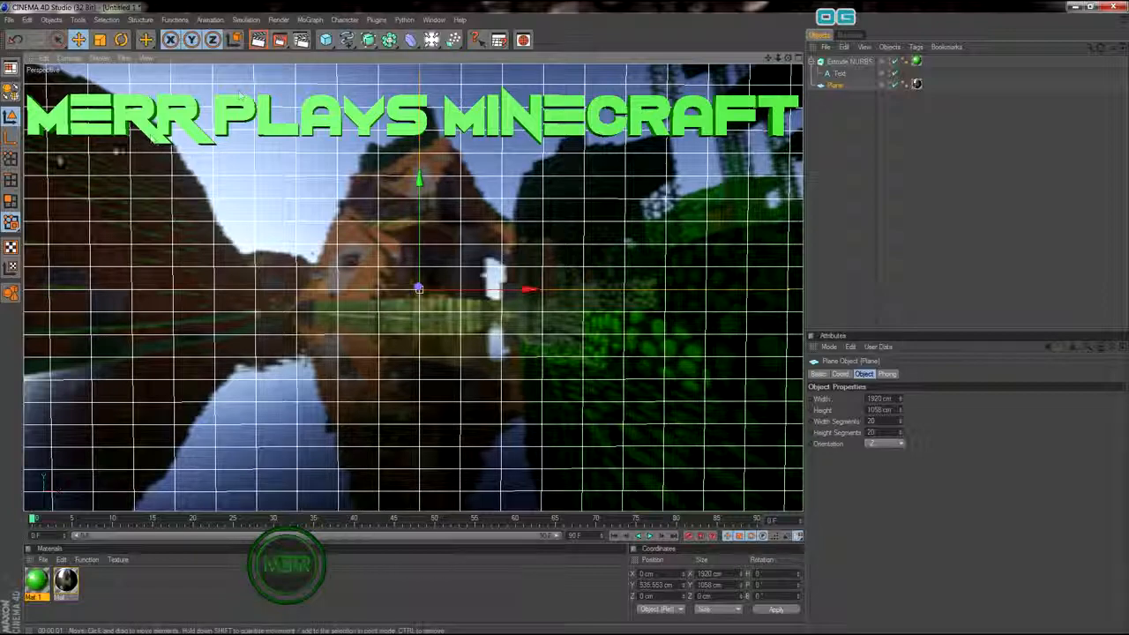
# Step: Add the scene to the render queue, saving the project to the Desktop as "merr plays minecraft"
pyautogui.click(279, 19)
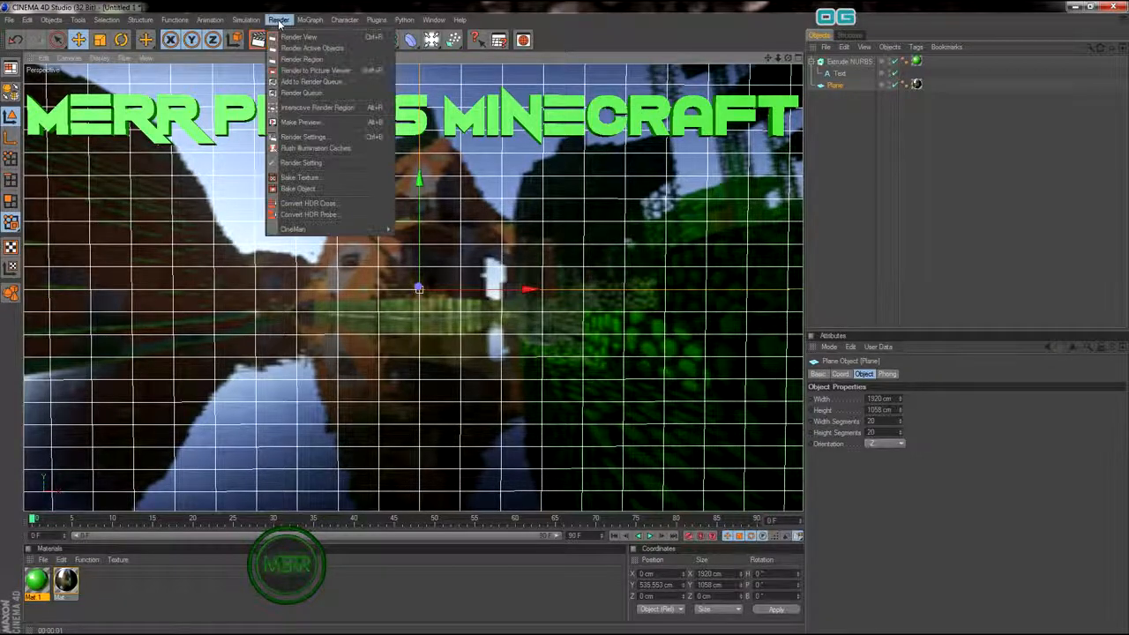
pyautogui.click(326, 81)
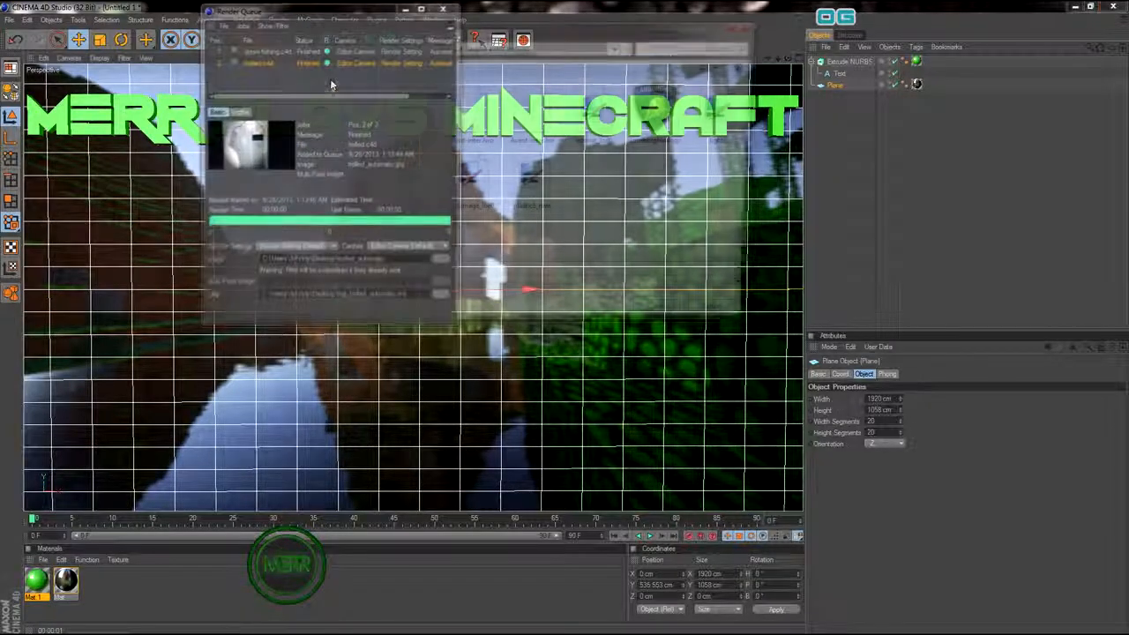
pyautogui.click(248, 100)
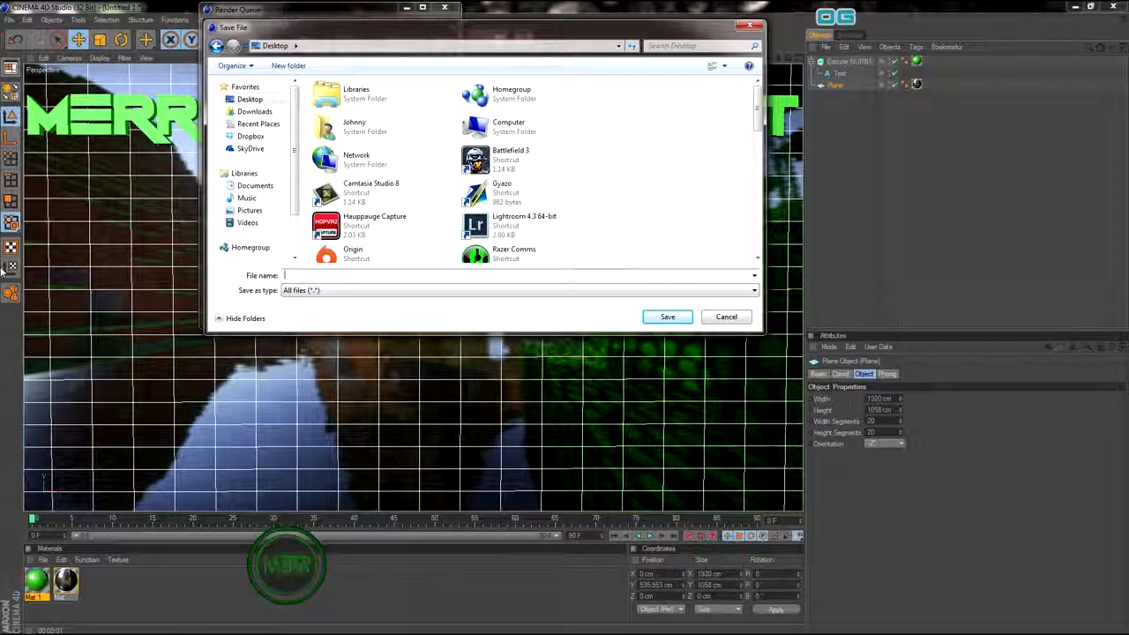
pyautogui.write('merr plays minecraft')
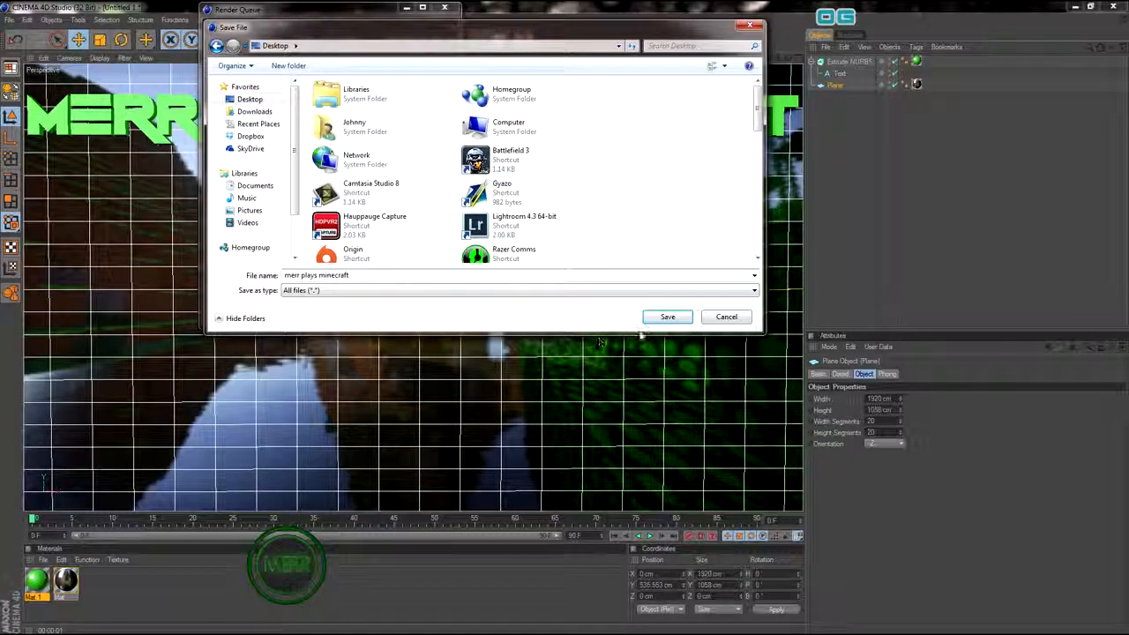
pyautogui.click(666, 317)
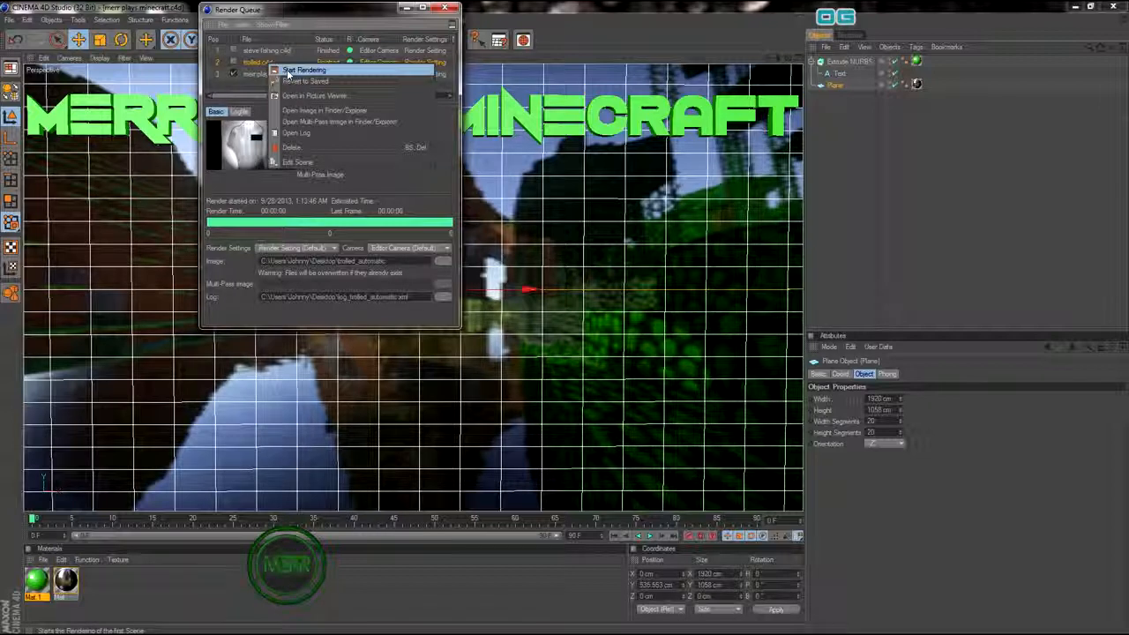
# Step: Delete the older trolled and steve fishing jobs from the render queue and start rendering the merr plays minecraft job
pyautogui.click(291, 148)
pyautogui.rightClick(283, 50)
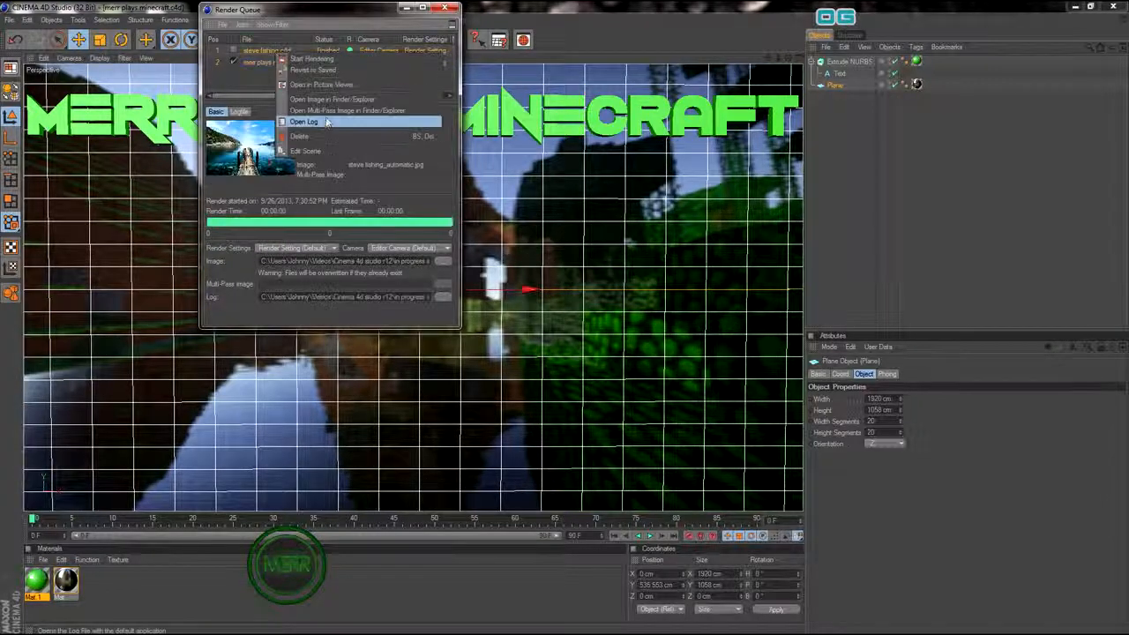
pyautogui.click(304, 134)
pyautogui.rightClick(266, 49)
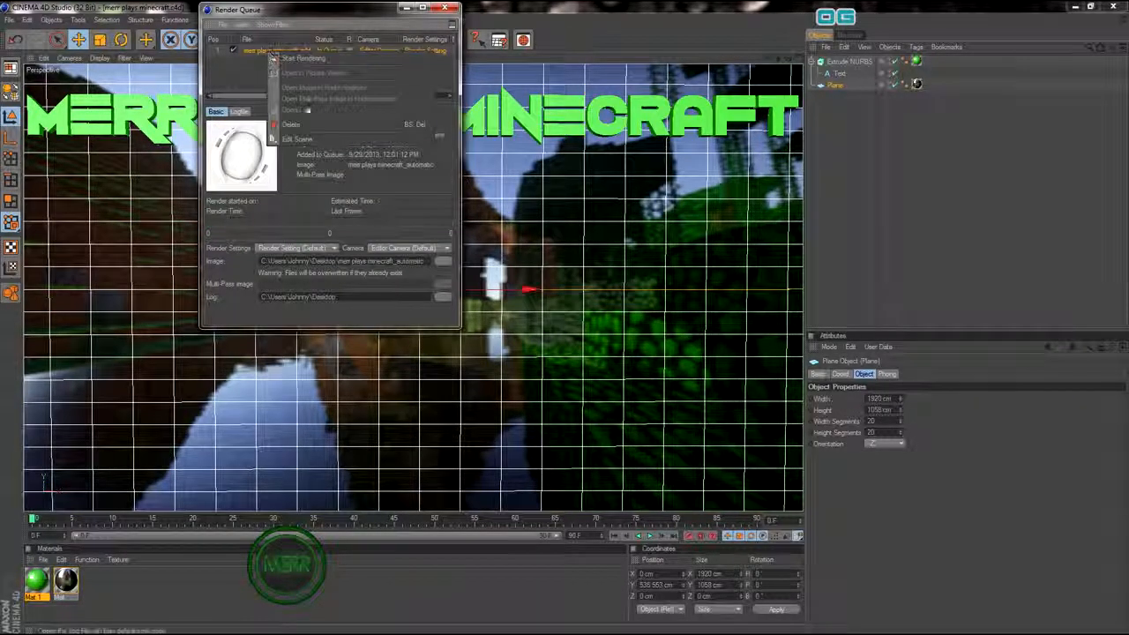
pyautogui.click(307, 65)
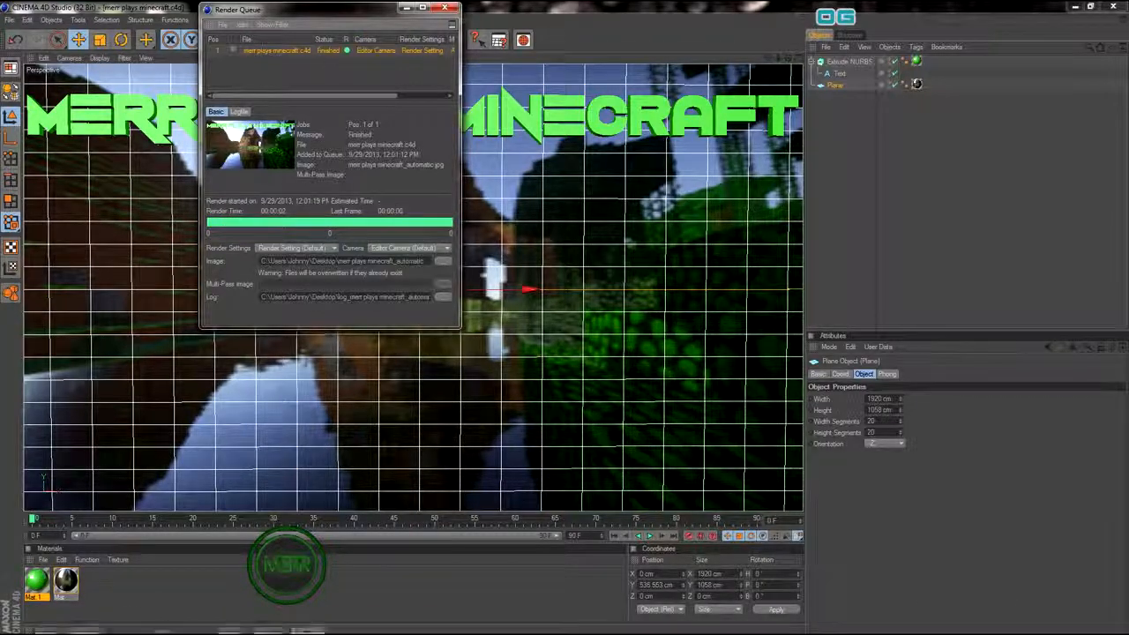
# Step: View the rendered "merr plays minecraft_automatic" image from the Desktop, and close it after checking
pyautogui.click(307, 625)
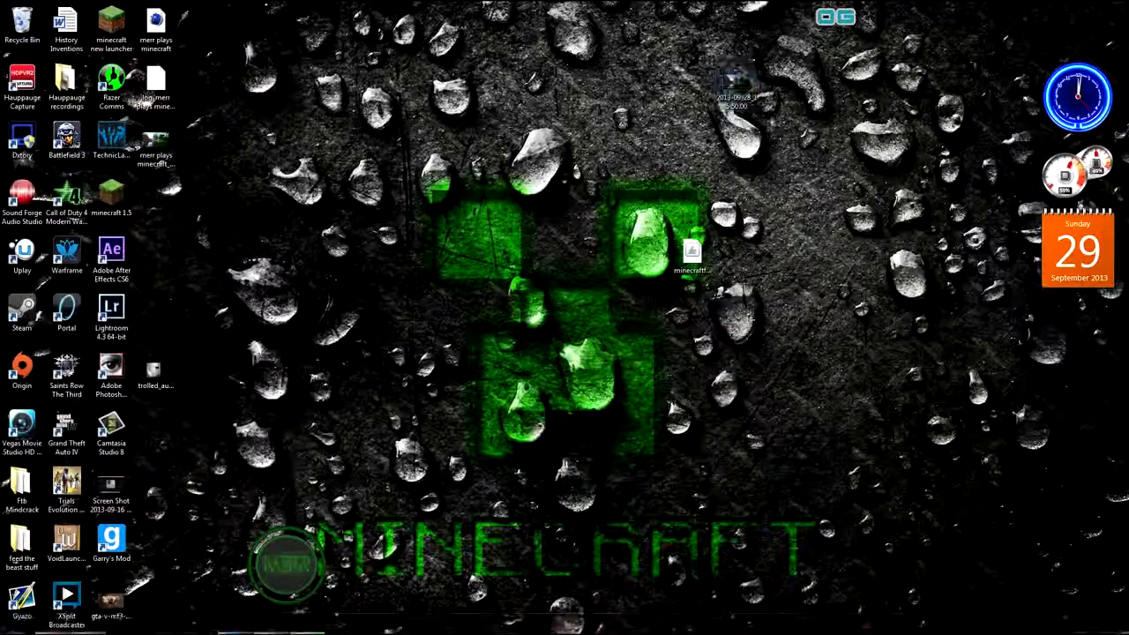
pyautogui.doubleClick(156, 141)
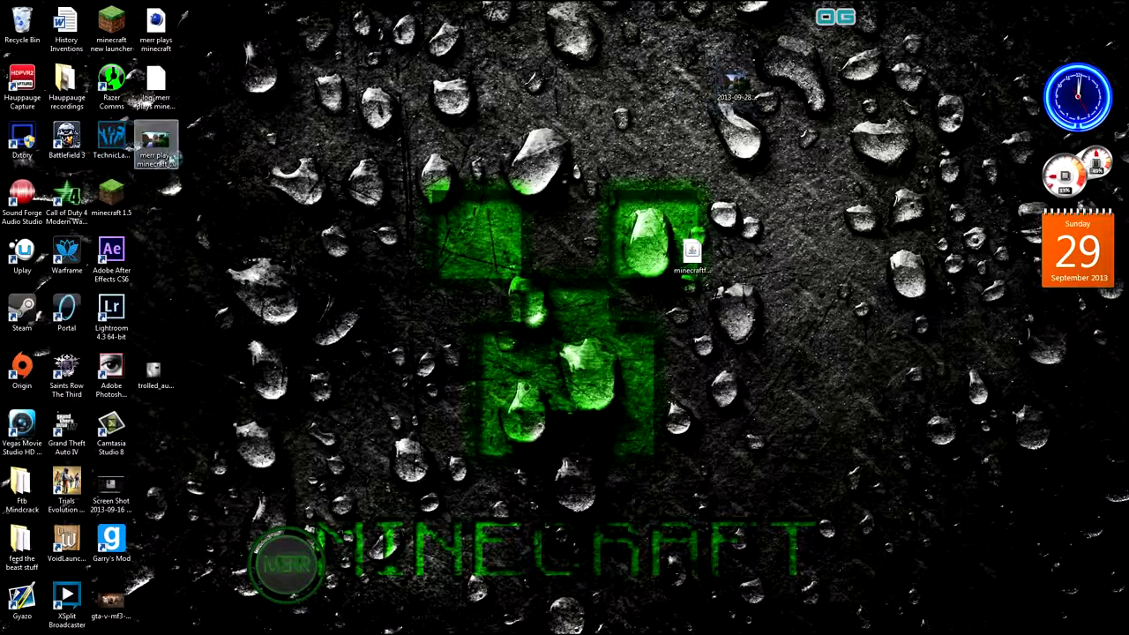
pyautogui.hotkey('alt', 'F4')
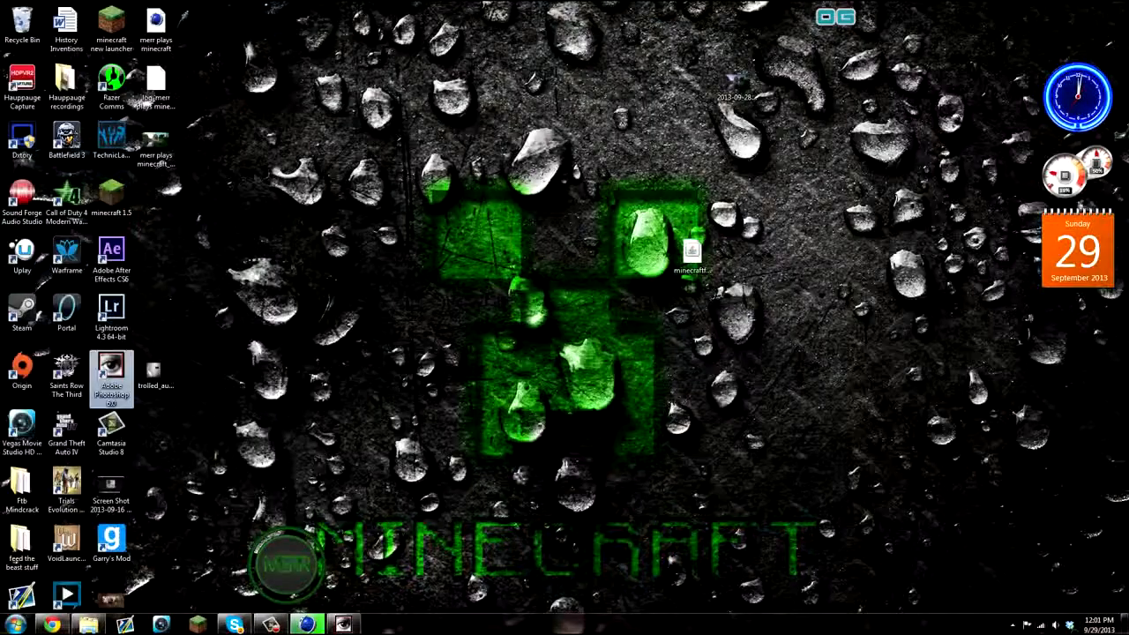
# Step: Open the rendered image in Photoshop, ignoring its embedded ICC profile, and resize it to 1280 by 720 pixels
pyautogui.moveTo(155, 143); pyautogui.dragTo(346, 626)
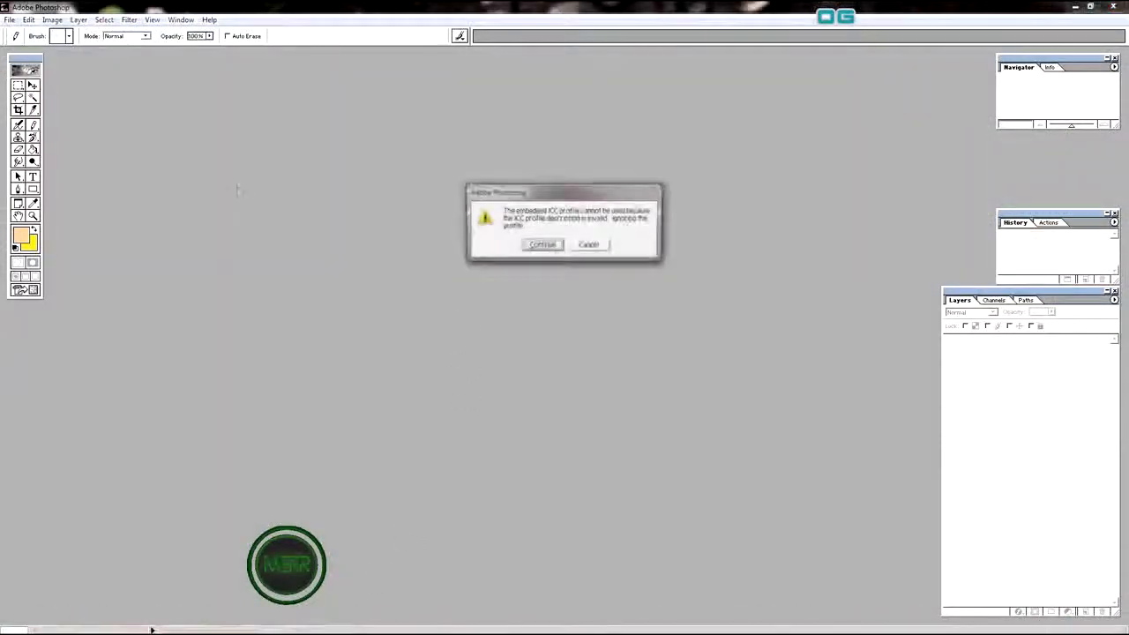
pyautogui.click(542, 246)
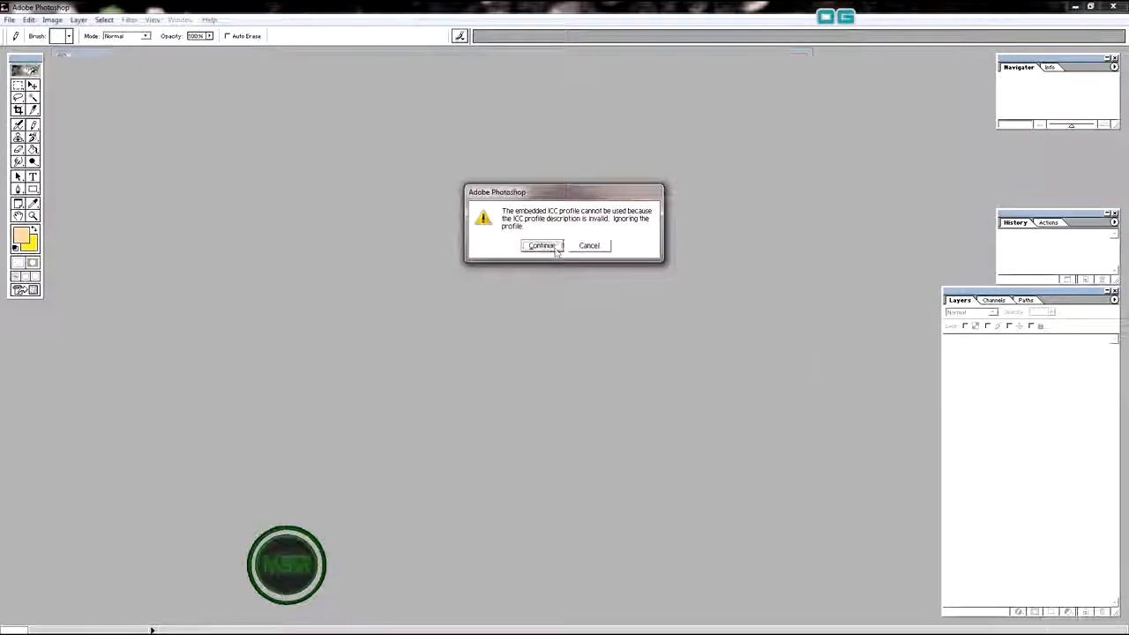
pyautogui.rightClick(170, 60)
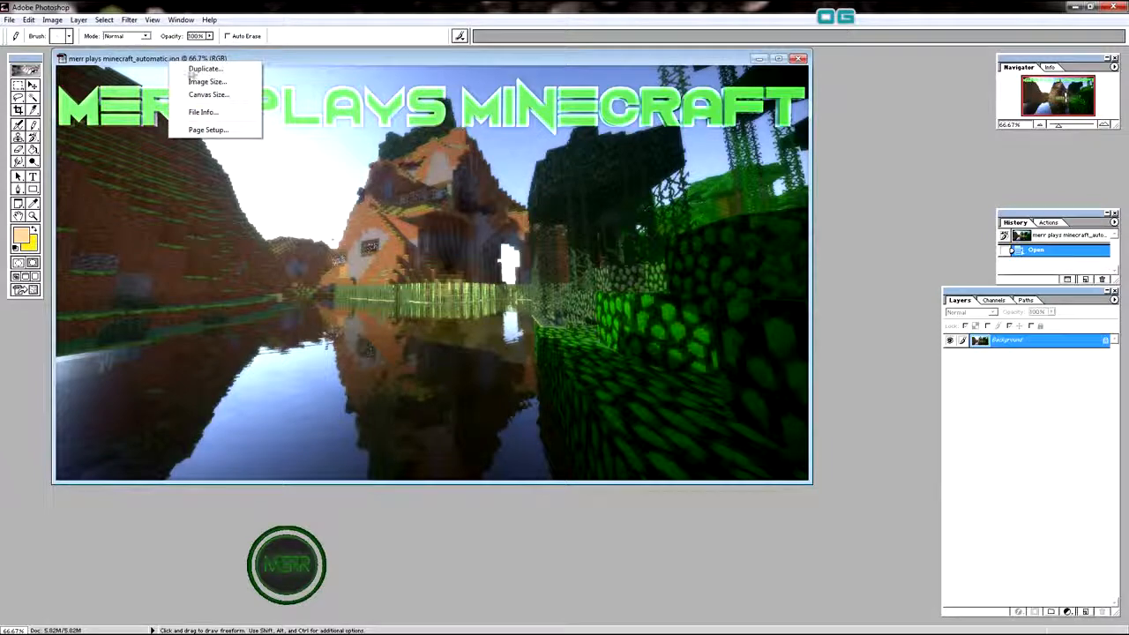
pyautogui.click(206, 81)
pyautogui.write('1280')
pyautogui.press('Tab')
pyautogui.write('720')
pyautogui.click(653, 245)
# Step: Save the resized image to the Desktop as a JPEG named "merr plays minecraft" with maximum quality
pyautogui.click(9, 21)
pyautogui.click(26, 112)
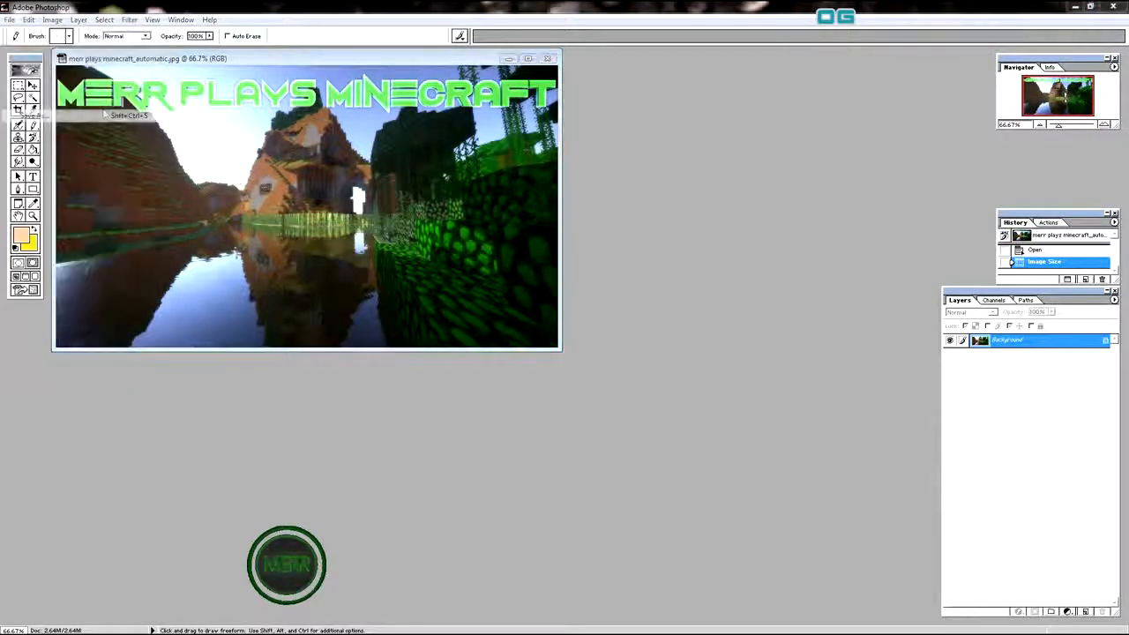
pyautogui.moveTo(589, 247); pyautogui.dragTo(569, 247)
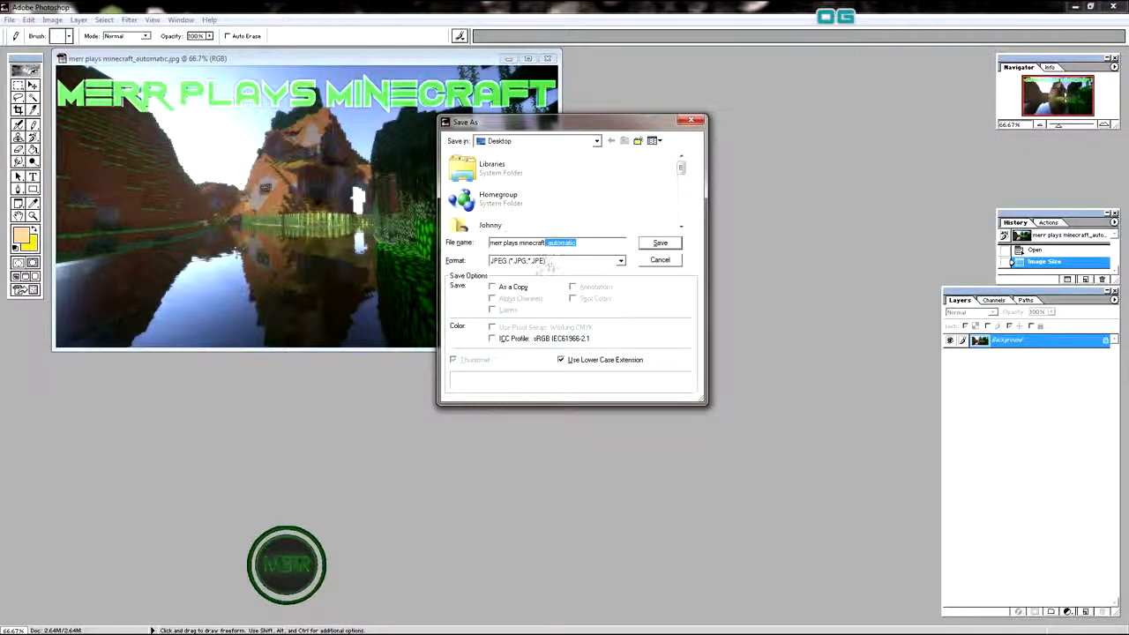
pyautogui.press('BackSpace')
pyautogui.click(570, 261)
pyautogui.click(569, 265)
pyautogui.click(660, 243)
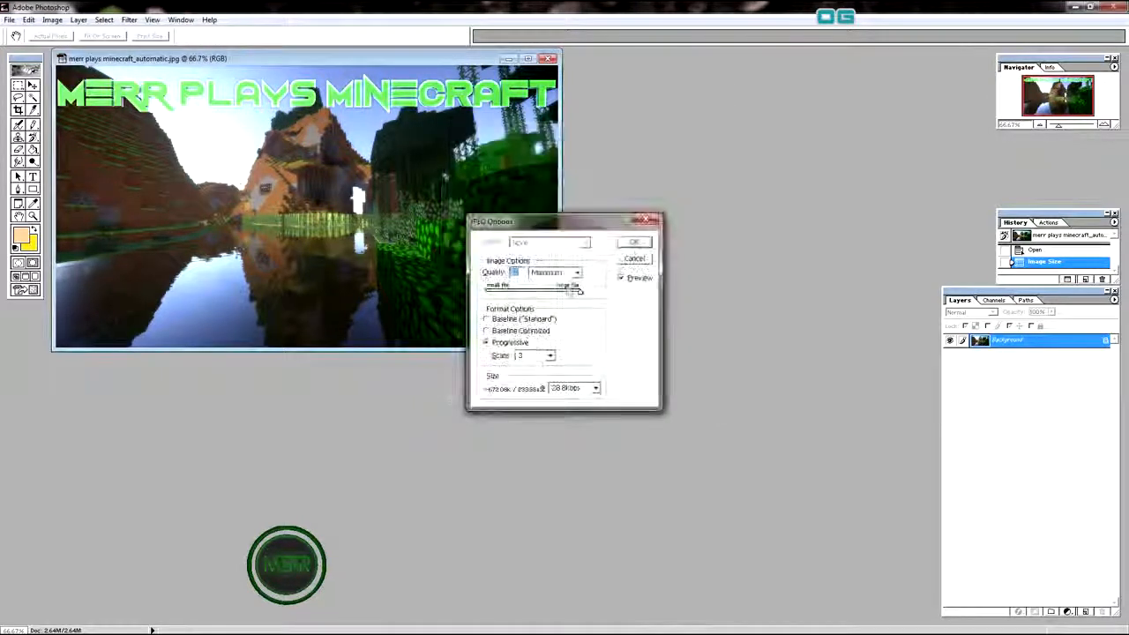
pyautogui.click(643, 246)
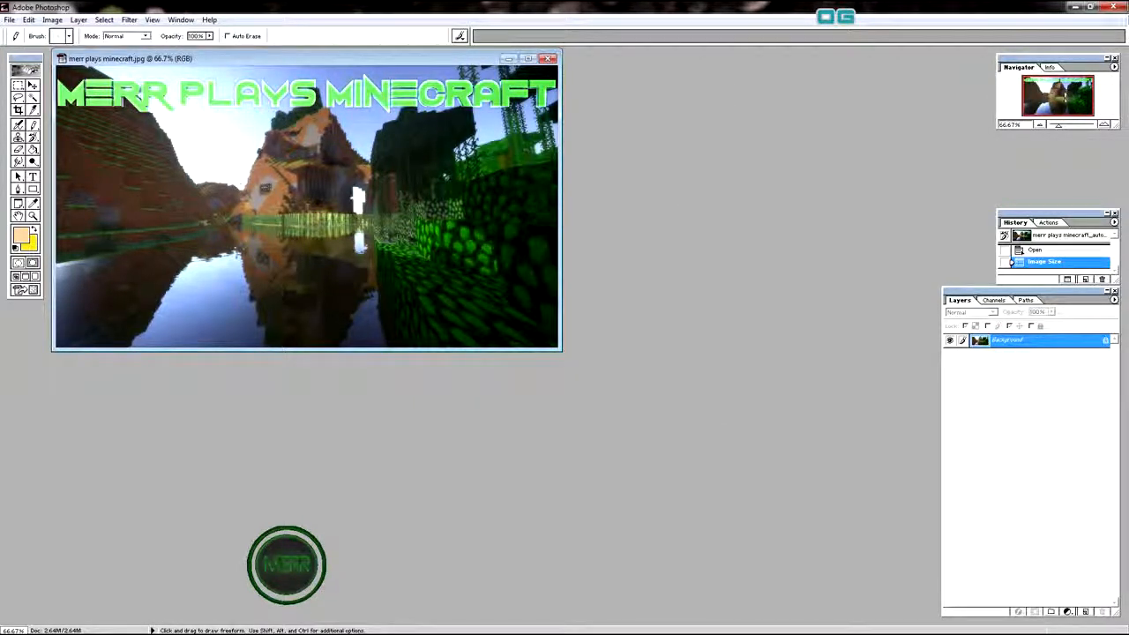
# Step: Close Photoshop and open the saved "merr plays minecraft" image from the Desktop to check it
pyautogui.click(1115, 7)
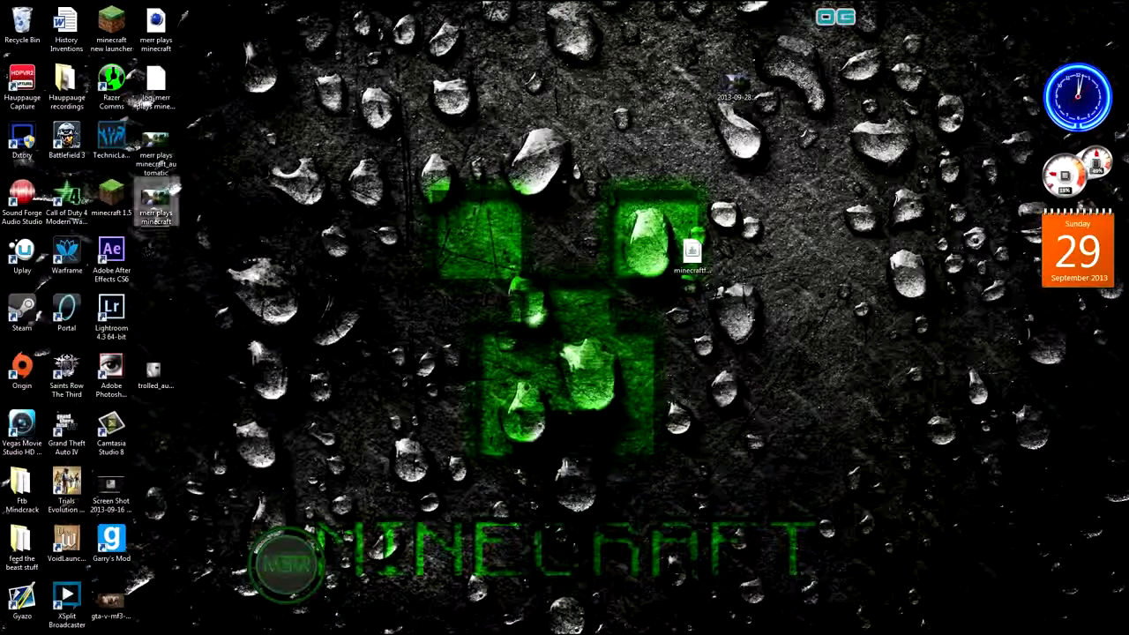
pyautogui.doubleClick(157, 196)
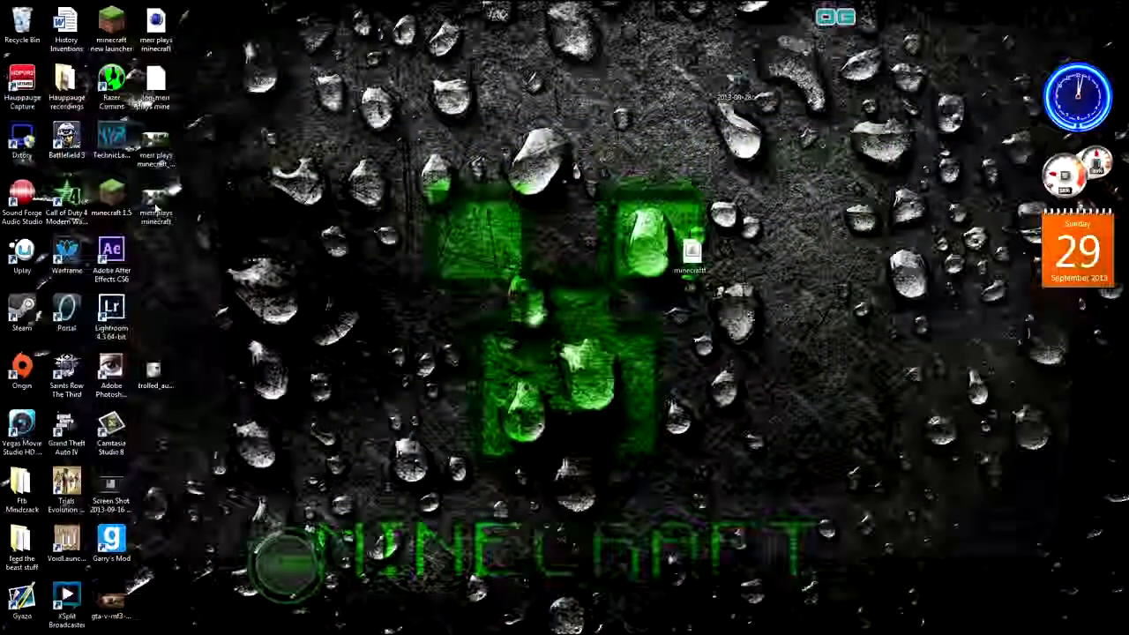